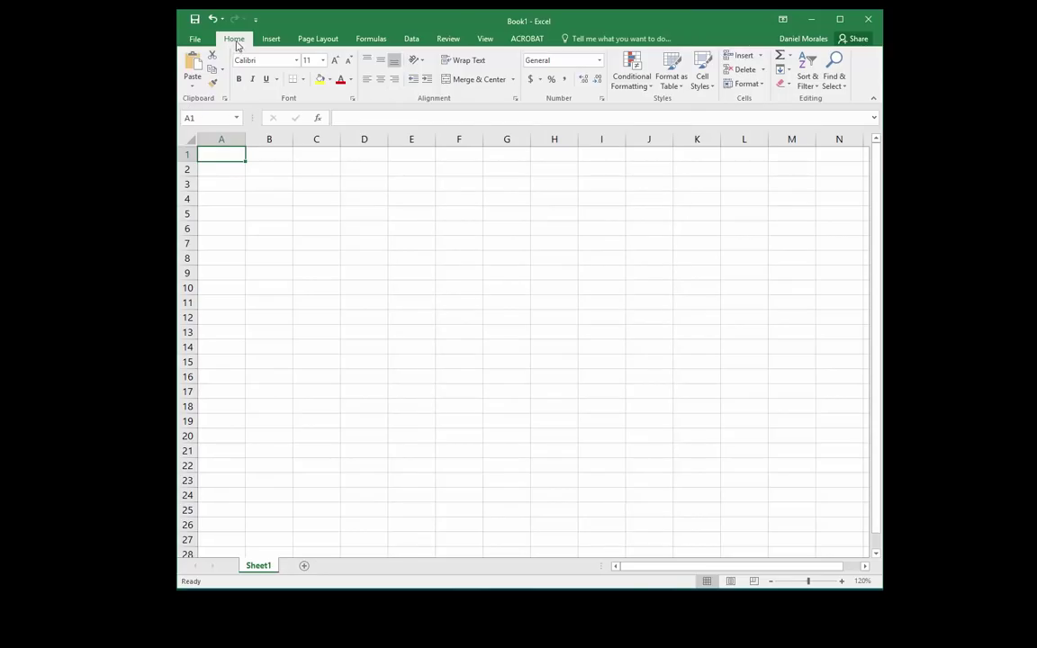
pyautogui.click(268, 40)
pyautogui.click(318, 39)
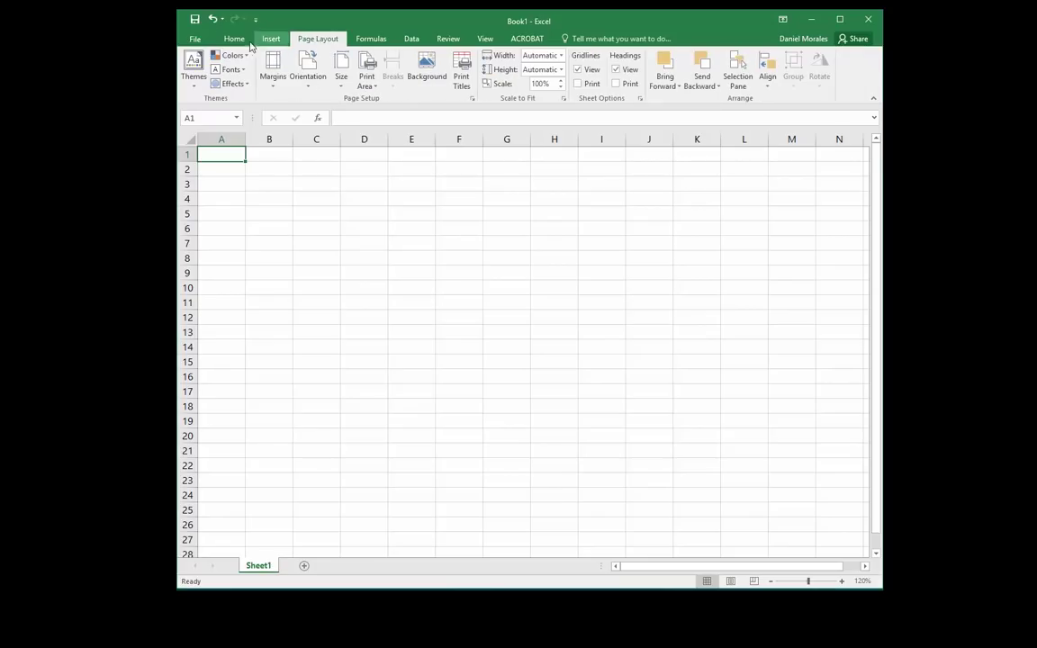
pyautogui.click(239, 40)
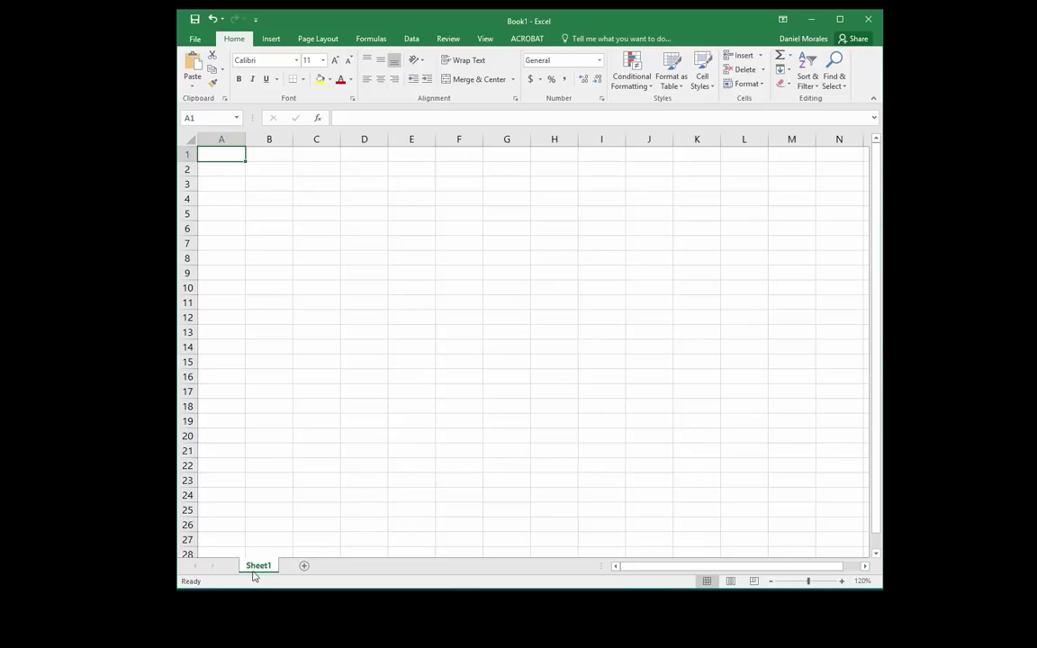
# Step: Add a second worksheet to the workbook and return to Sheet1
pyautogui.click(305, 567)
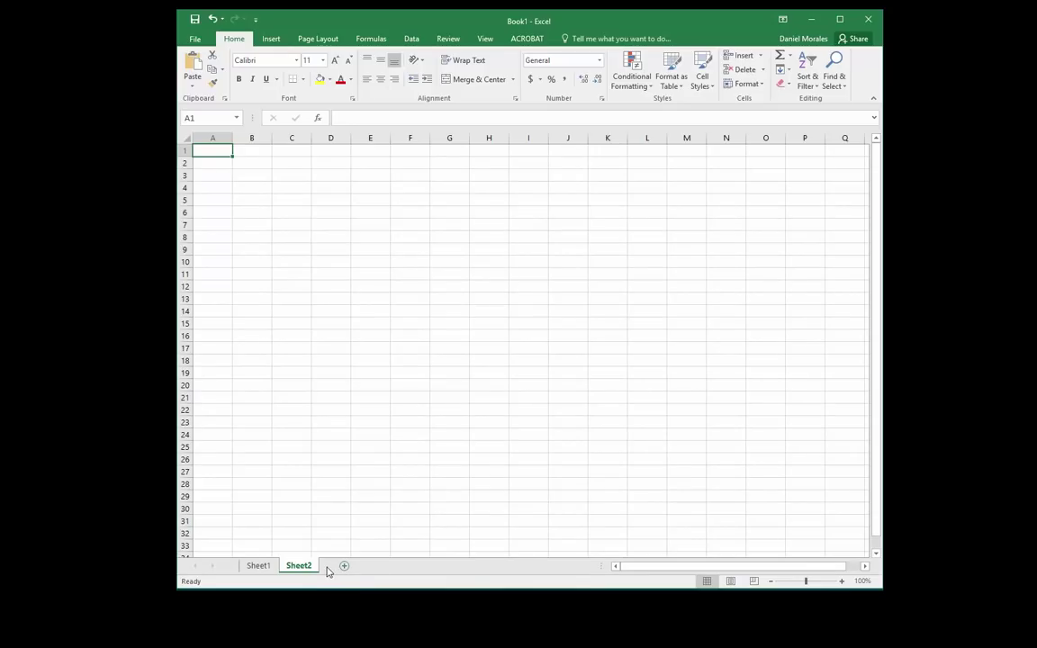
pyautogui.click(261, 566)
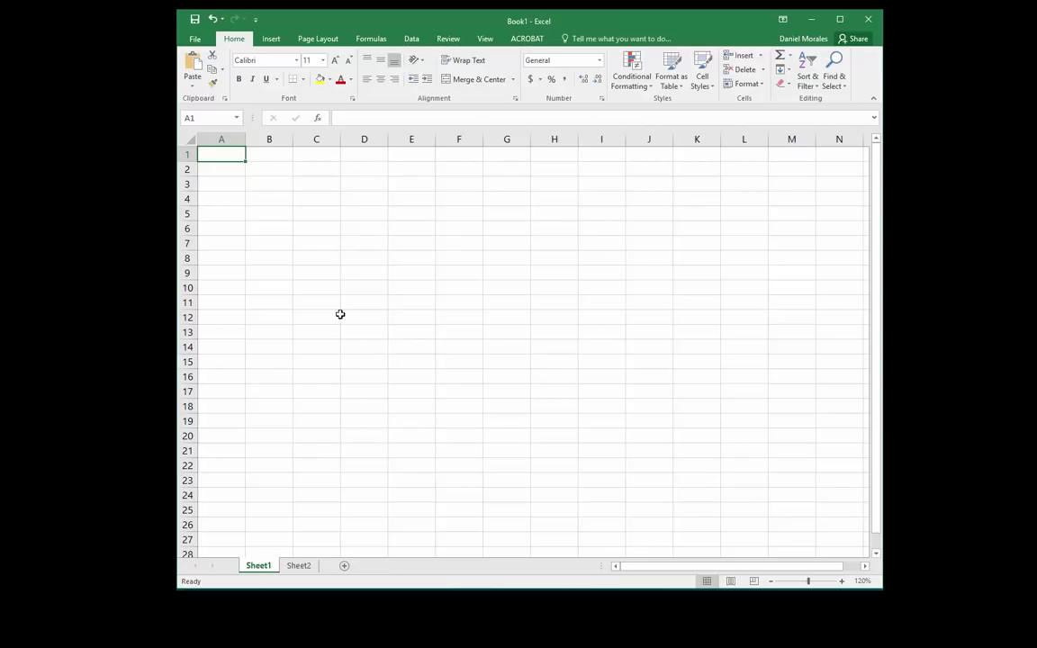
# Step: Examine how individual cells across the empty Sheet1 are addressed by column letter and row number, including F10, B3 and D7
pyautogui.click(323, 234)
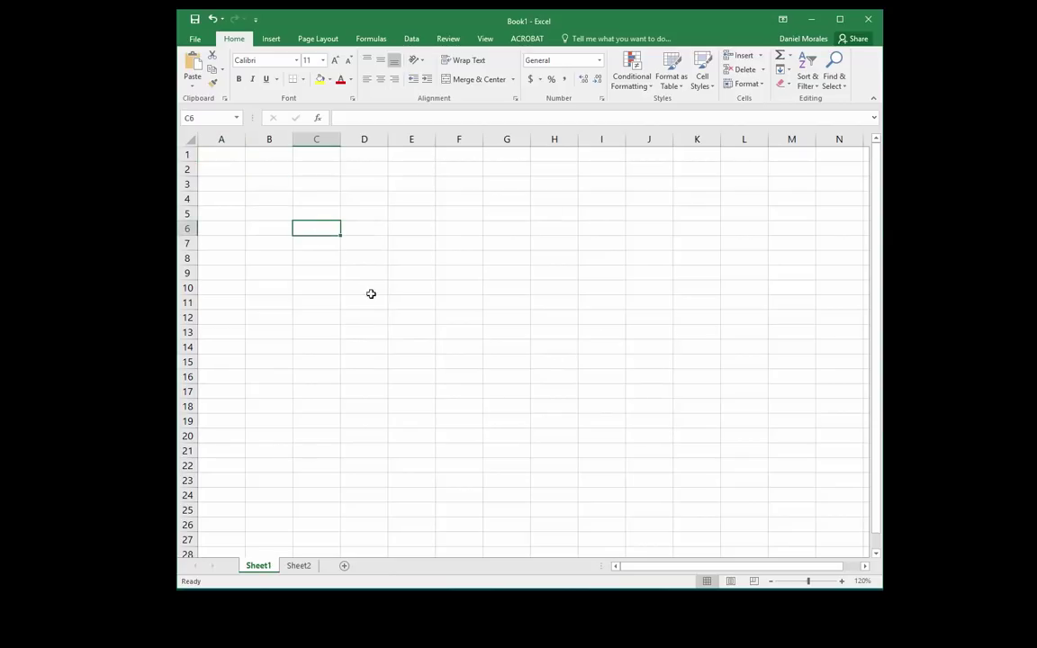
pyautogui.click(412, 317)
pyautogui.click(493, 292)
pyautogui.click(535, 363)
pyautogui.click(398, 371)
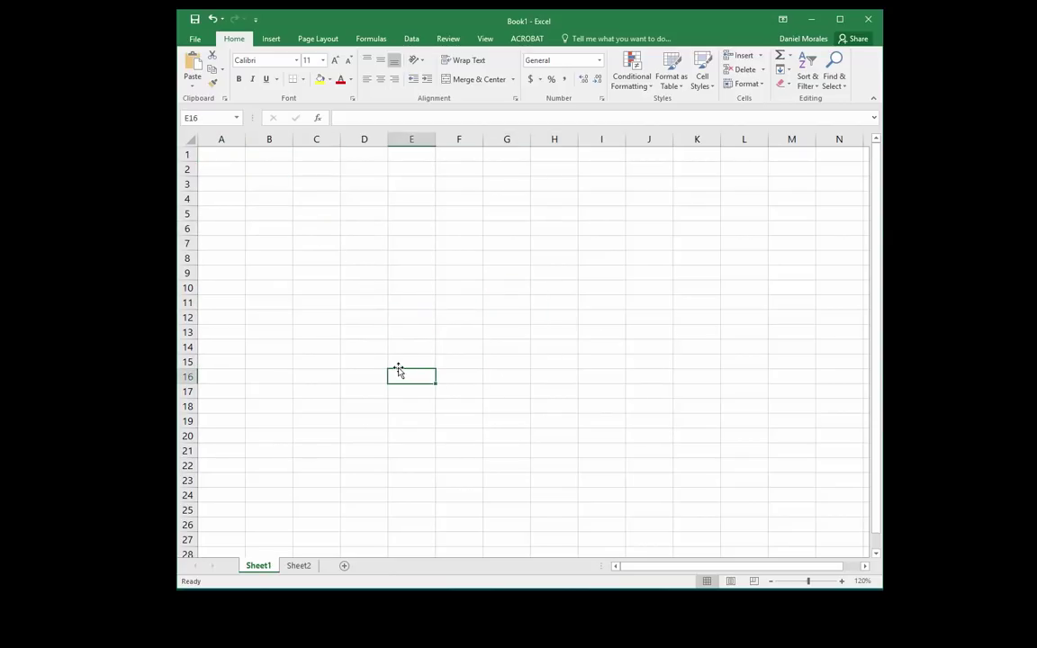
pyautogui.click(356, 305)
pyautogui.click(354, 260)
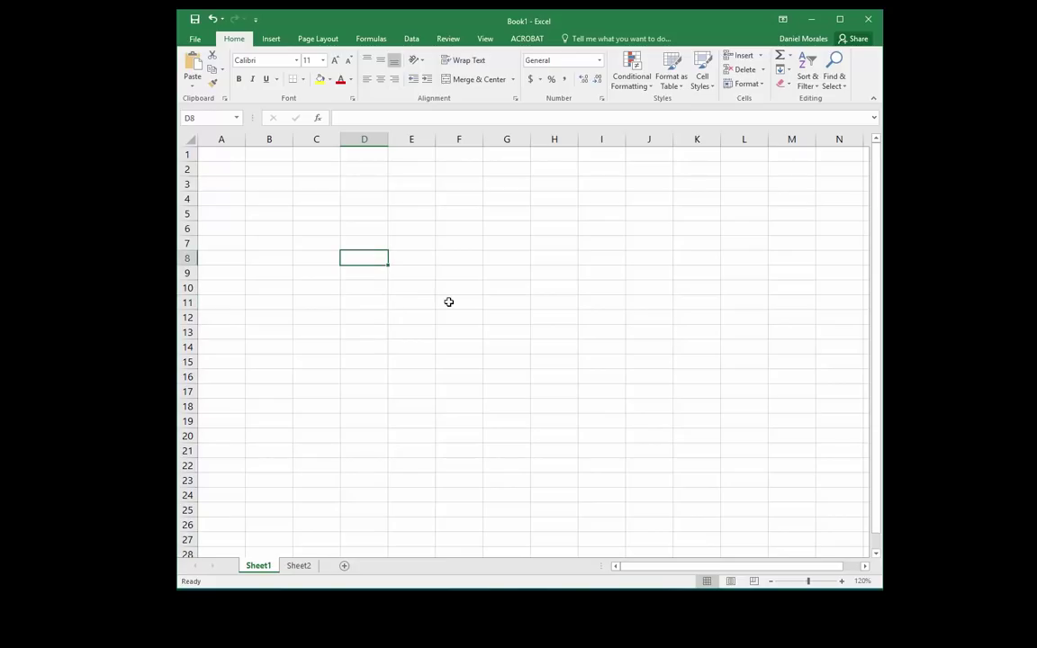
pyautogui.click(454, 291)
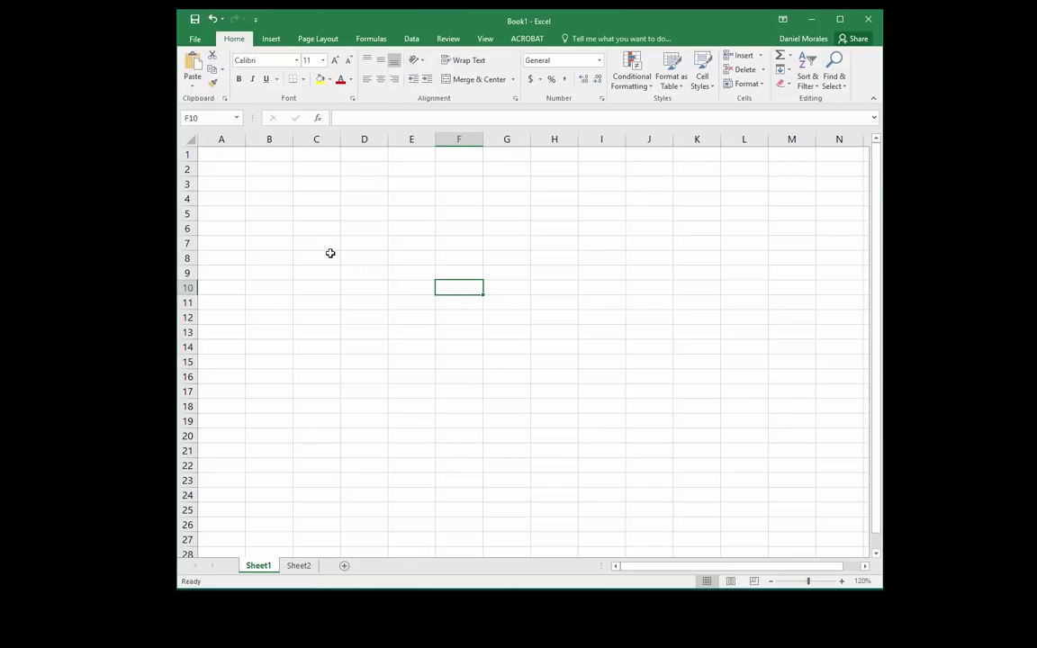
pyautogui.click(275, 183)
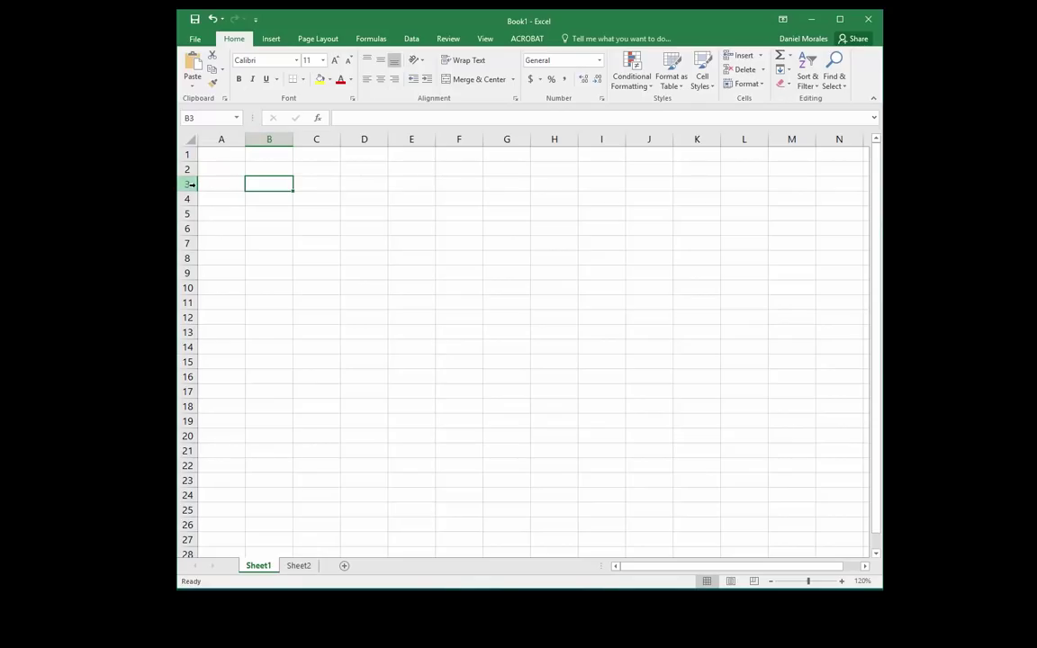
pyautogui.click(351, 242)
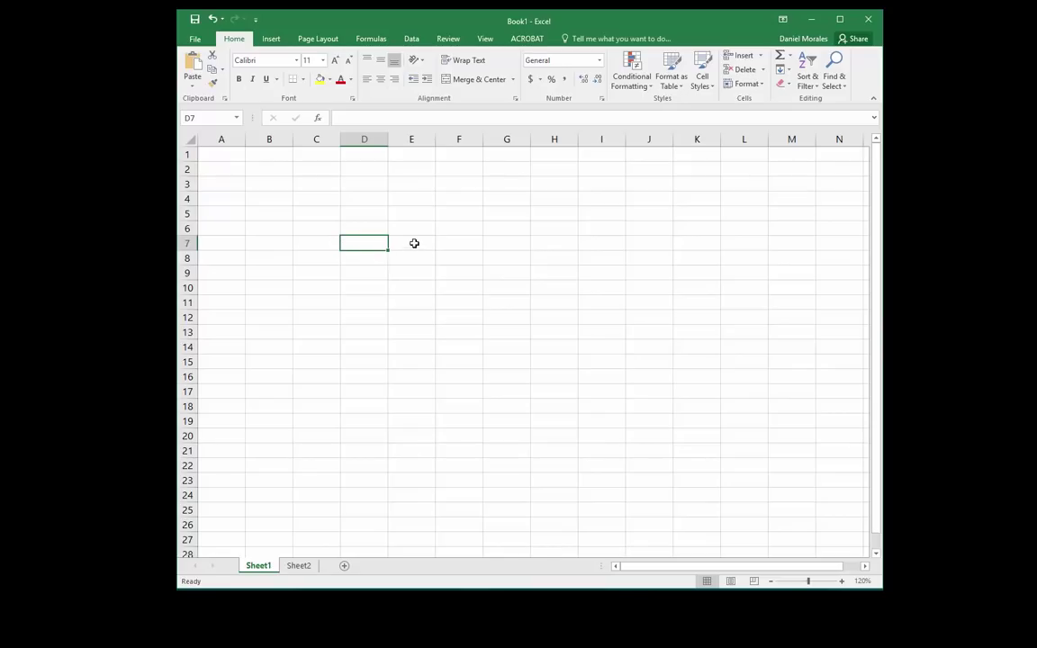
# Step: Select the horizontal cell range E4:G4 twice, releasing the selection each time by selecting cell E5
pyautogui.click(420, 198)
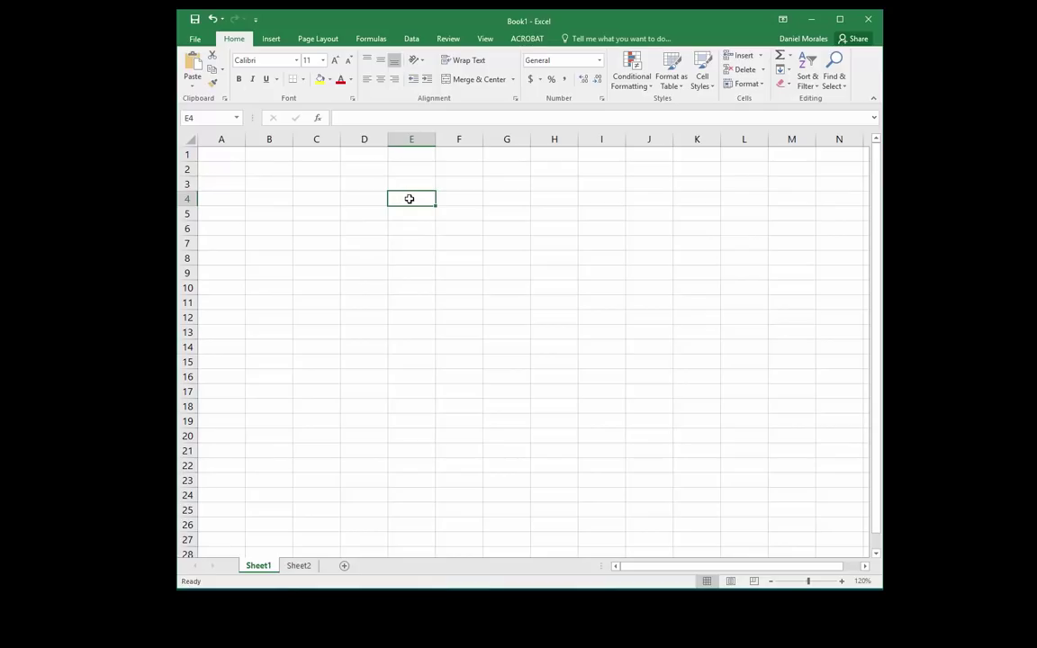
pyautogui.moveTo(414, 198); pyautogui.dragTo(500, 197)
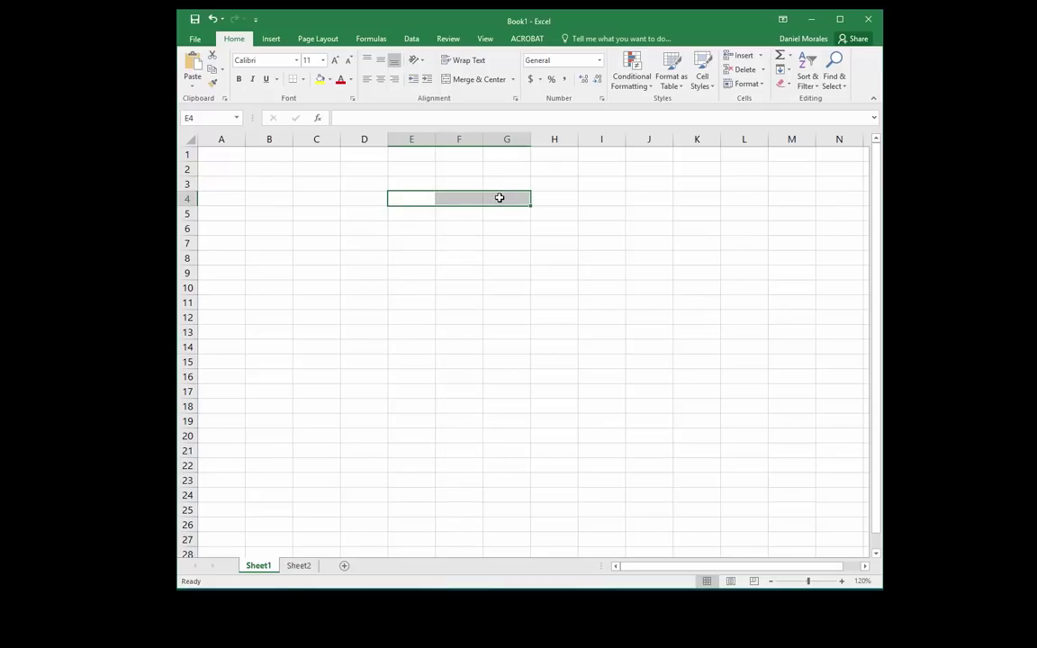
pyautogui.click(415, 214)
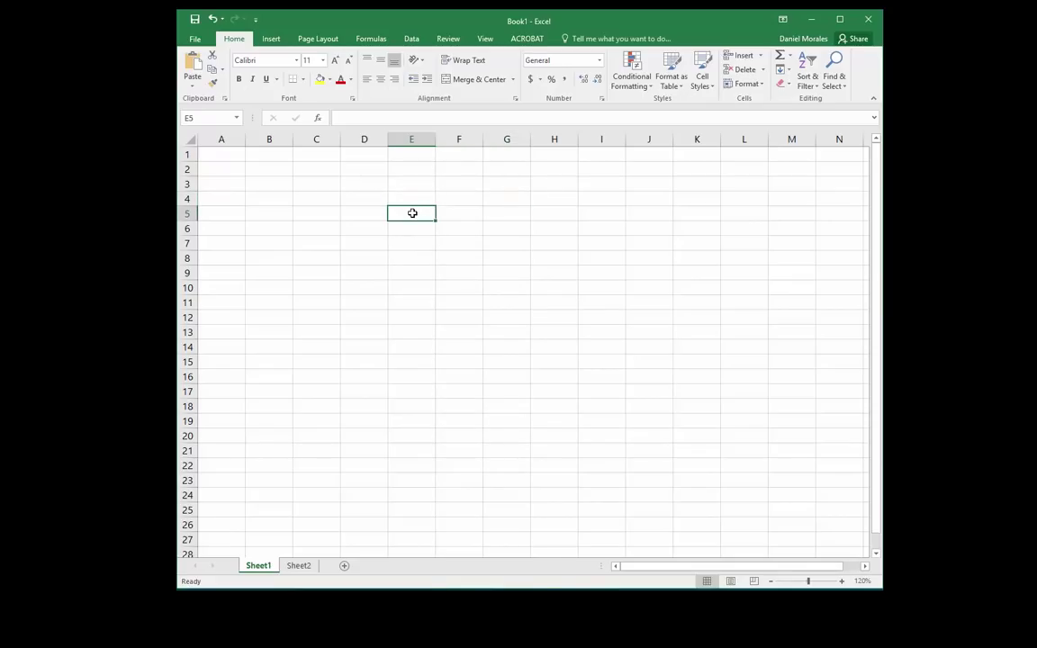
pyautogui.click(411, 196)
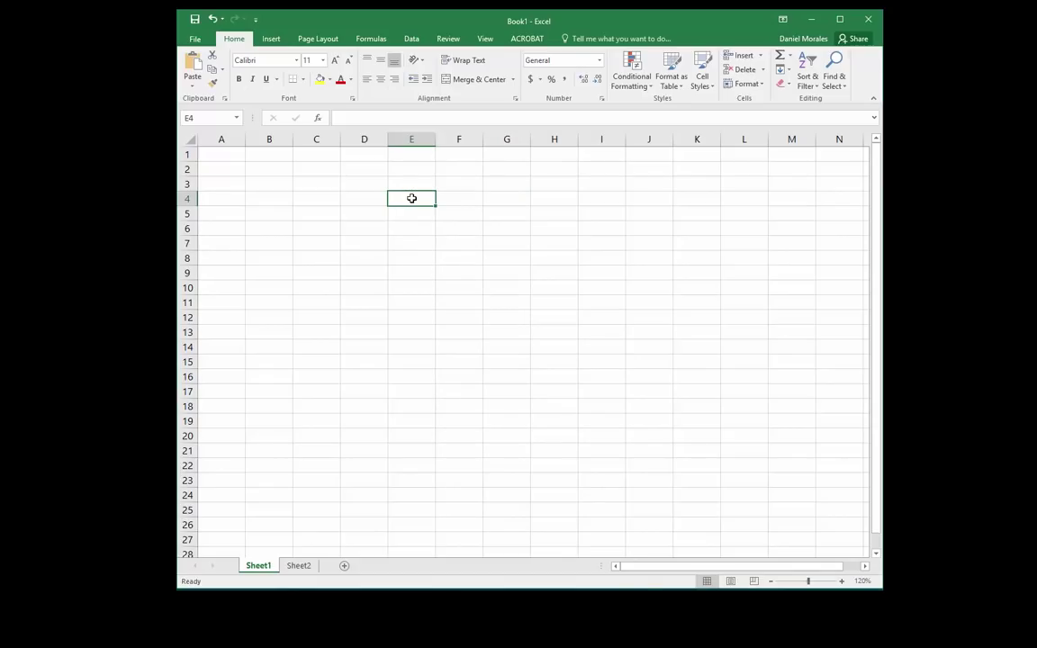
pyautogui.moveTo(412, 197); pyautogui.dragTo(505, 200)
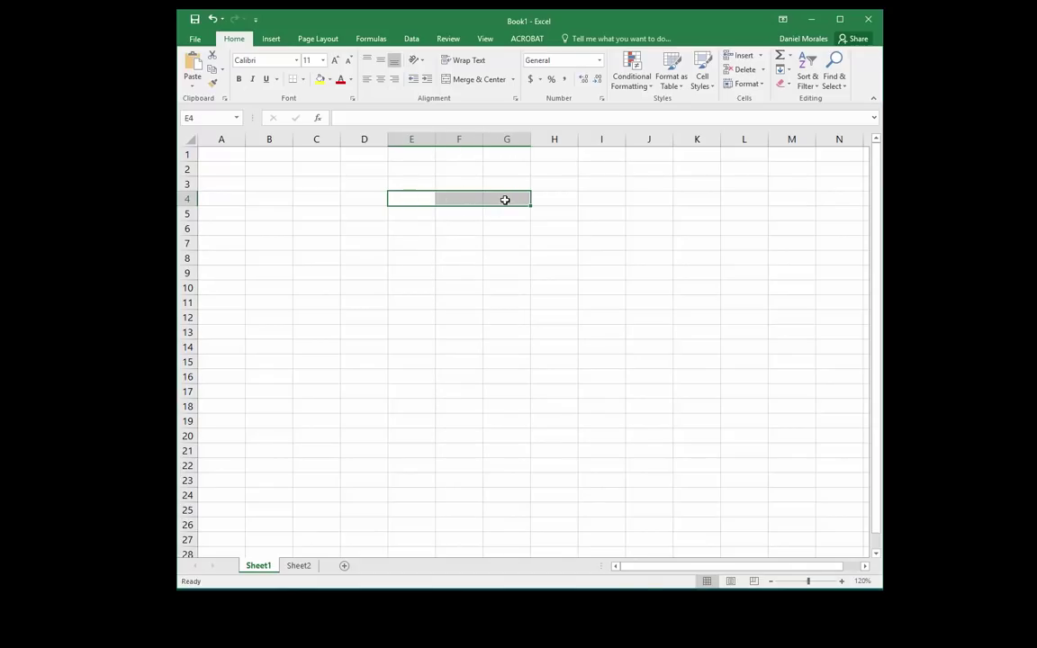
pyautogui.click(412, 215)
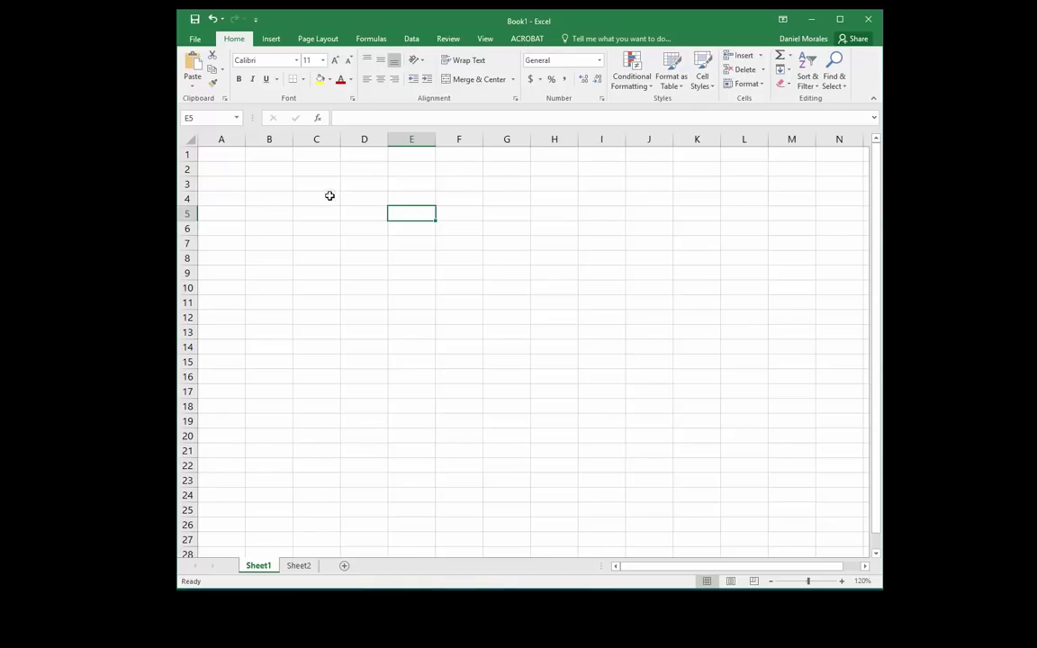
# Step: Enter the range reference B4:E5 as text in cell B2
pyautogui.click(282, 169)
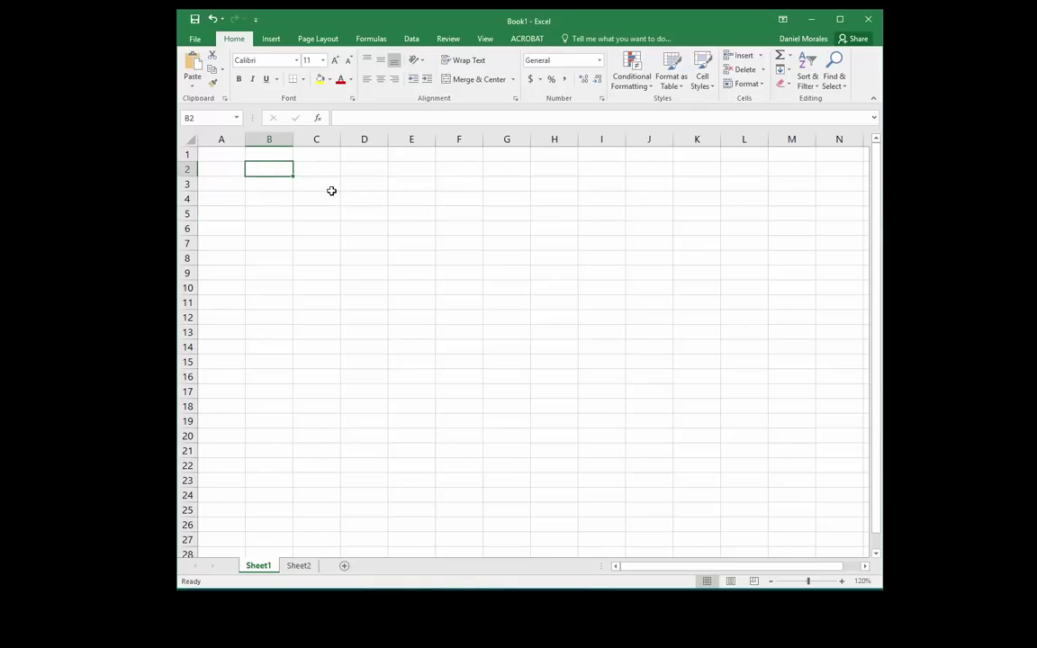
pyautogui.write('B:')
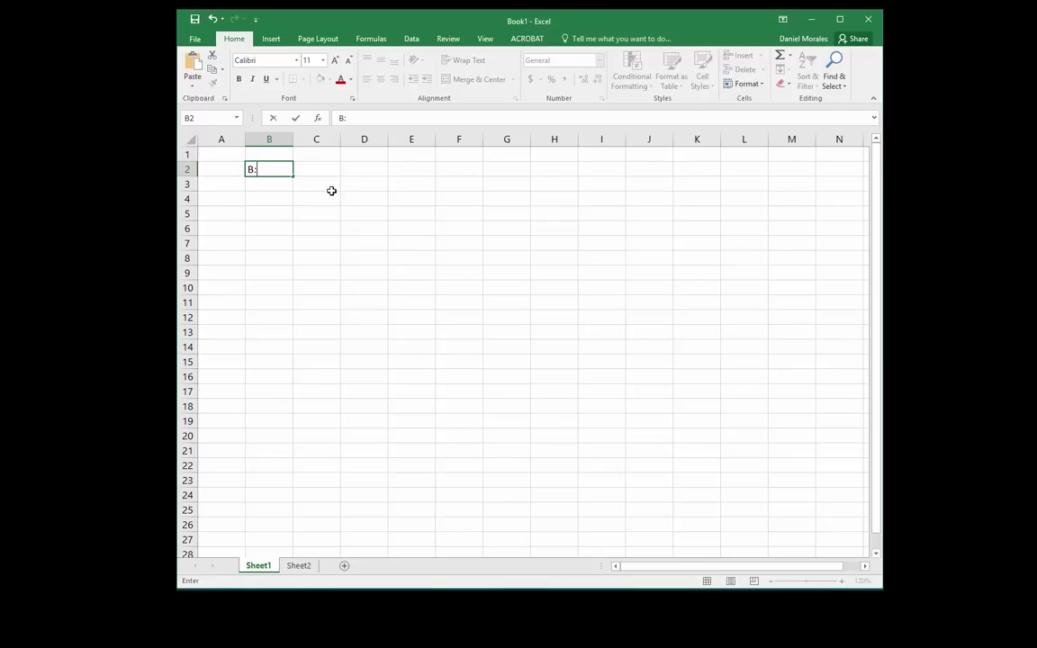
pyautogui.press('BackSpace')
pyautogui.write('4:E5')
pyautogui.click(324, 198)
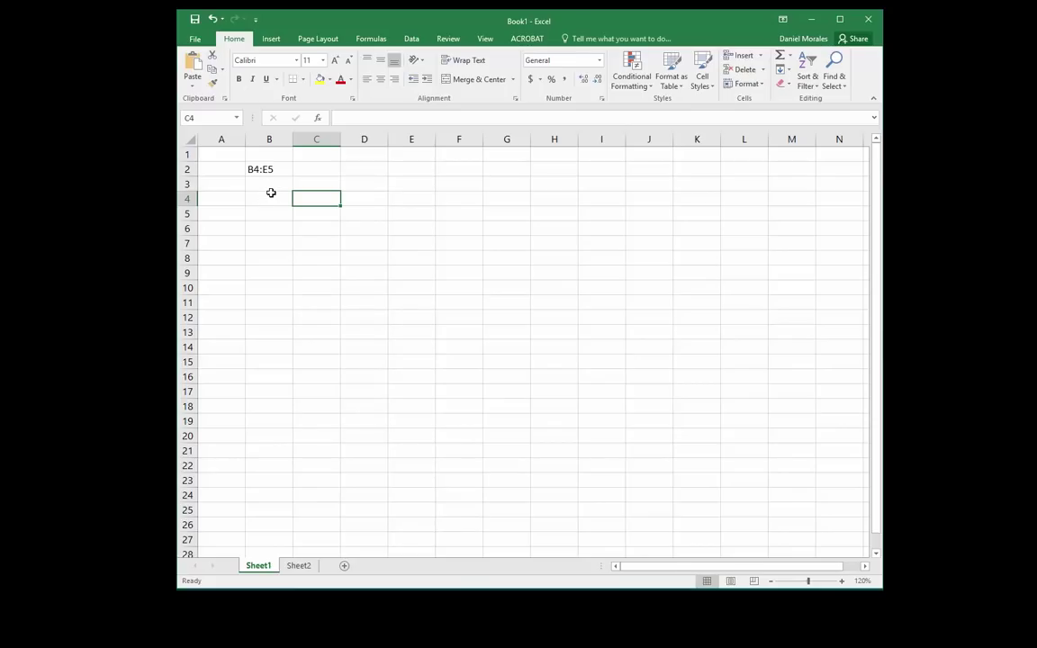
# Step: Select the two-row cell block B4:E5, and release the selection
pyautogui.click(270, 196)
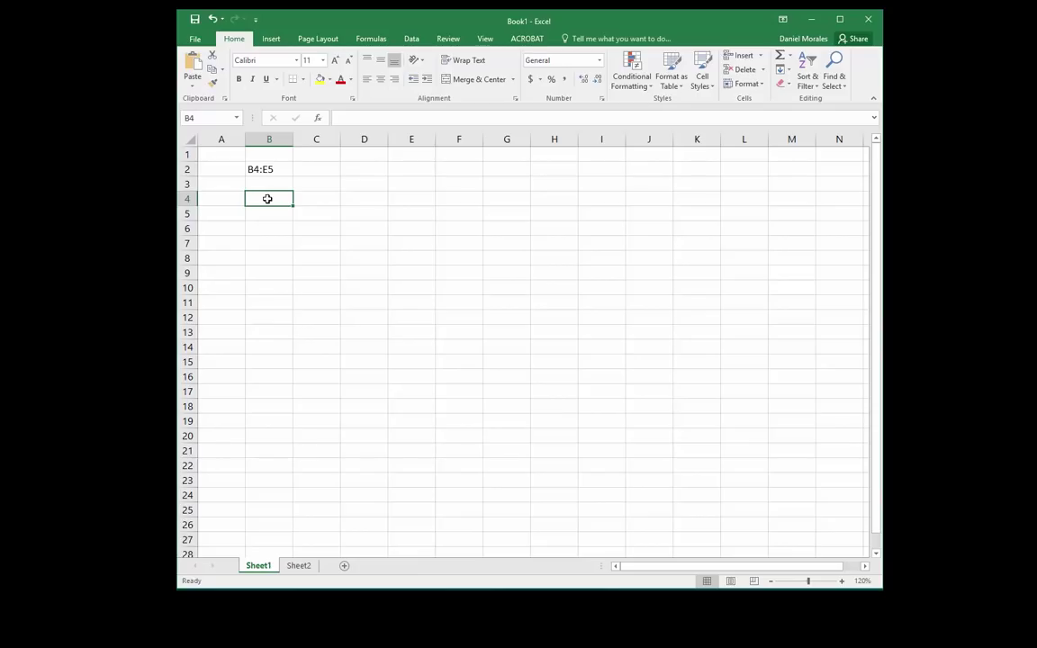
pyautogui.moveTo(267, 199); pyautogui.dragTo(413, 214)
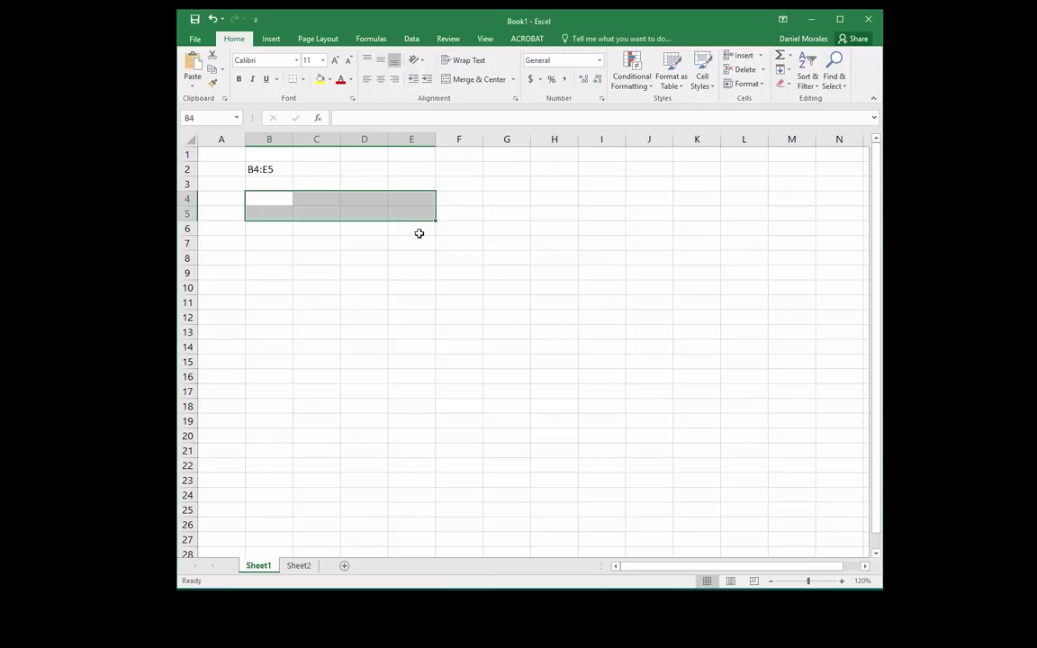
pyautogui.click(419, 232)
# Step: Clear the range reference text from cell B2
pyautogui.click(286, 168)
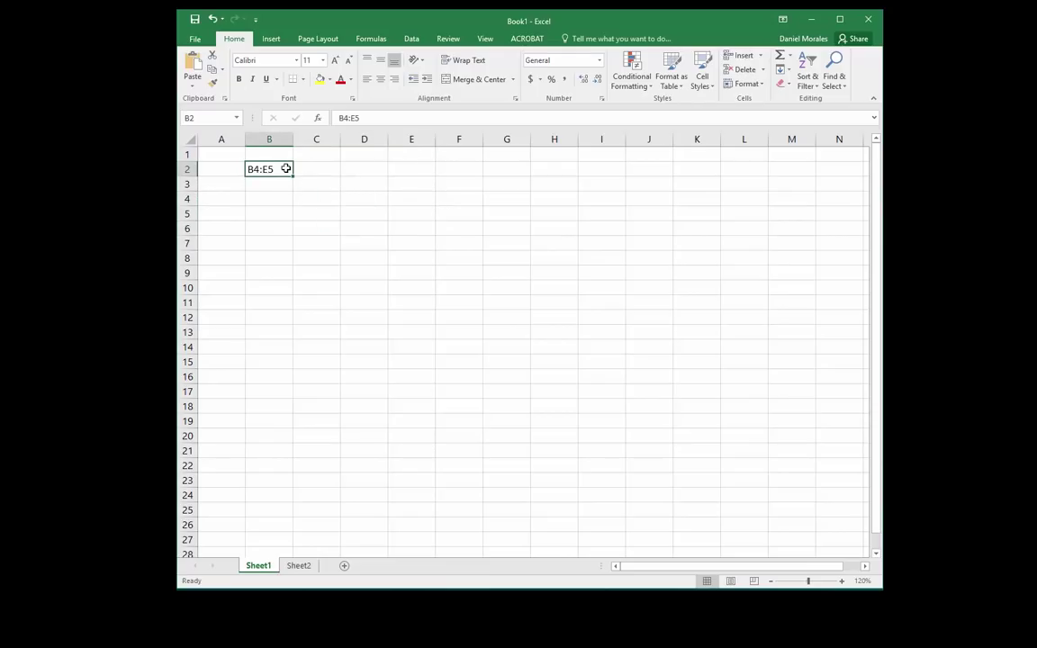
pyautogui.press('Delete')
pyautogui.click(312, 182)
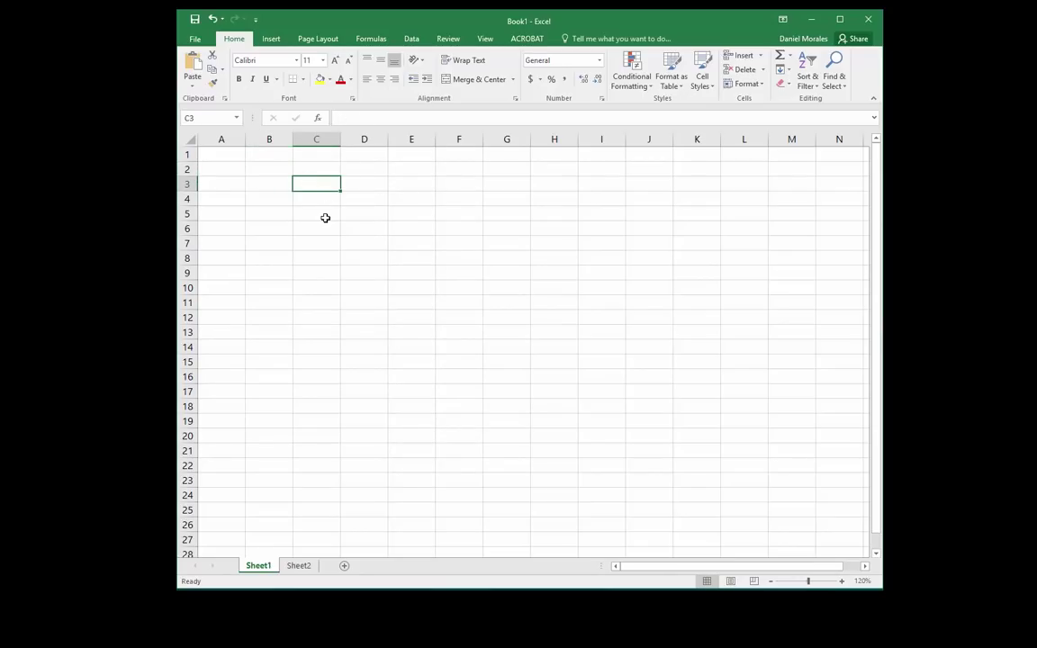
# Step: Enter the numbers 7, 5 and 12 in cells B1, B2 and B3
pyautogui.click(276, 155)
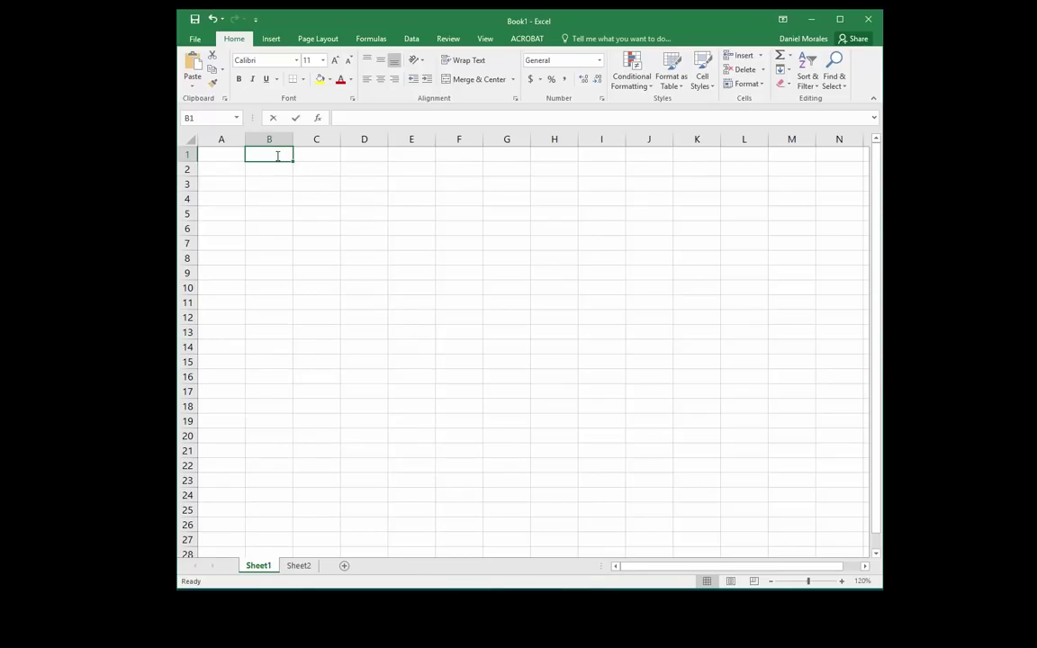
pyautogui.write('7')
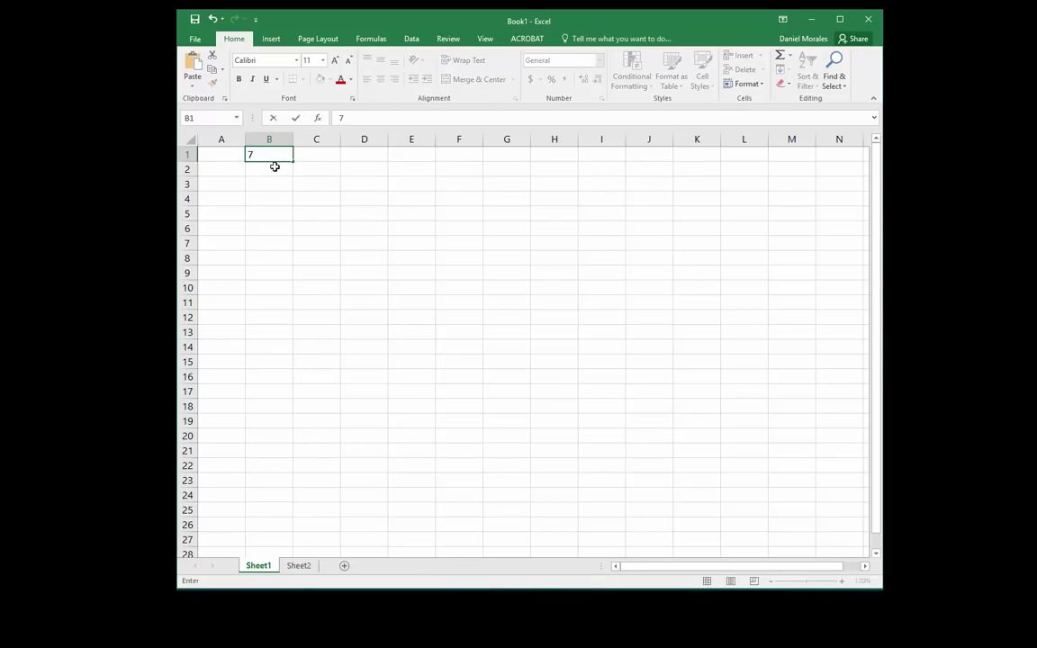
pyautogui.click(276, 167)
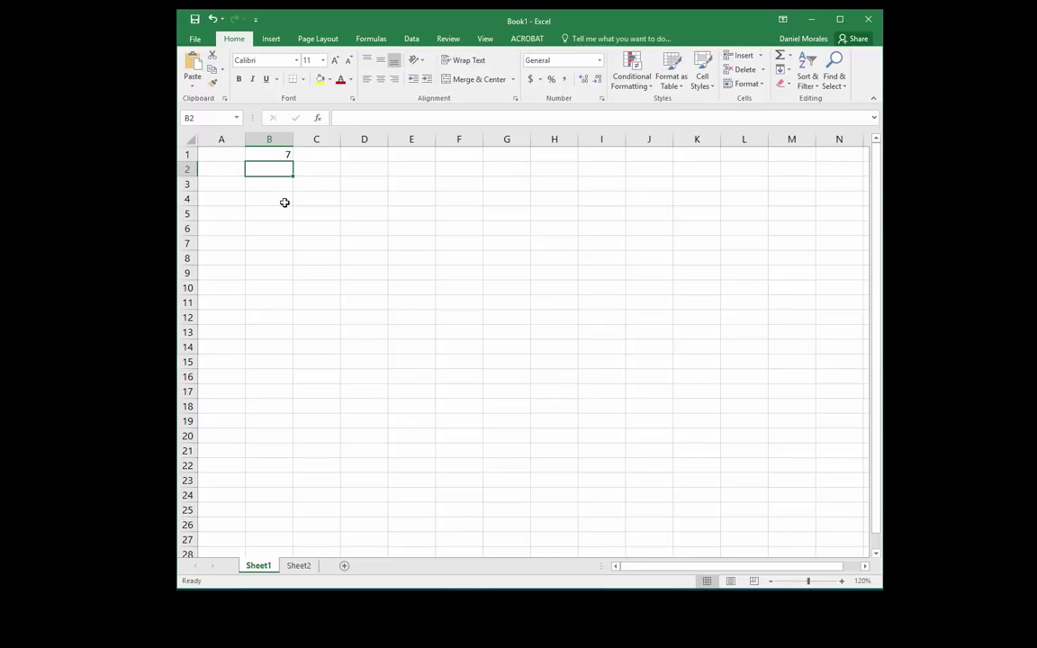
pyautogui.write('5')
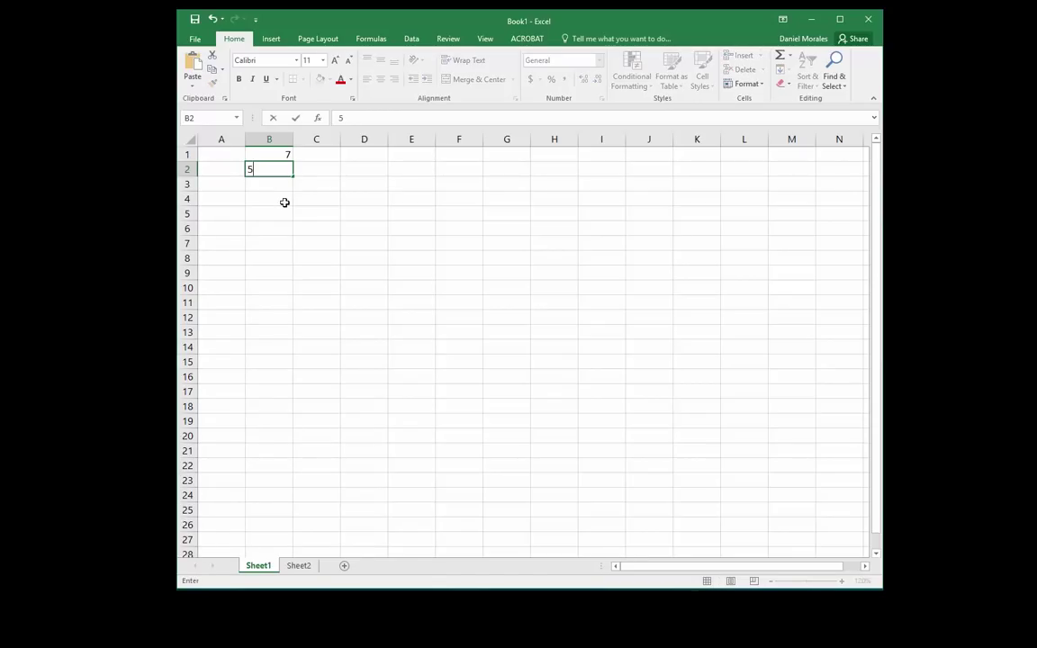
pyautogui.click(283, 185)
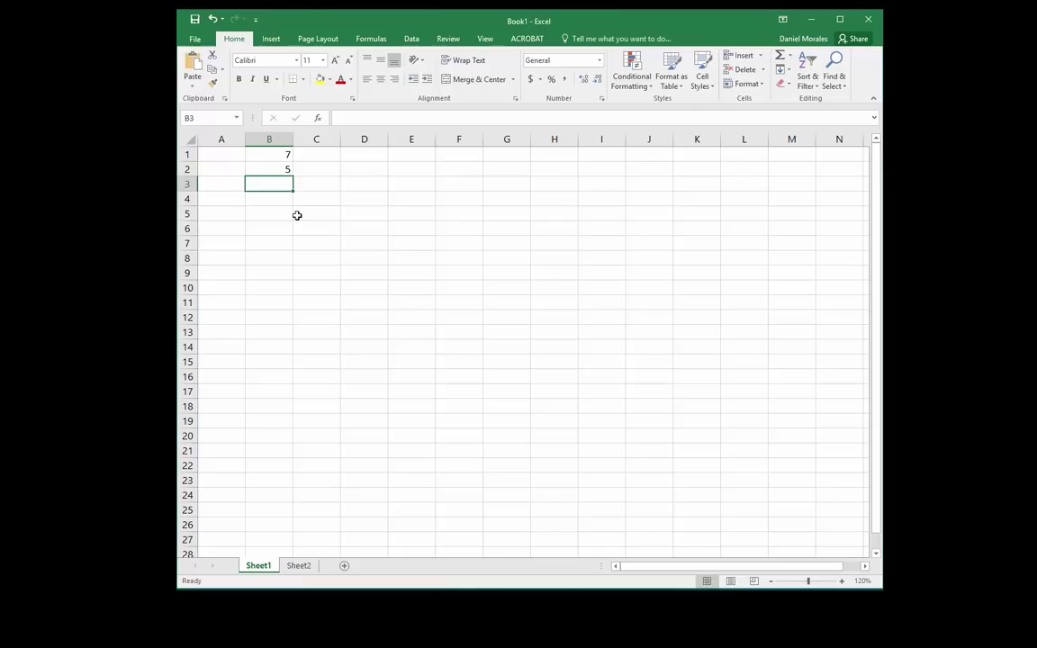
pyautogui.write('12')
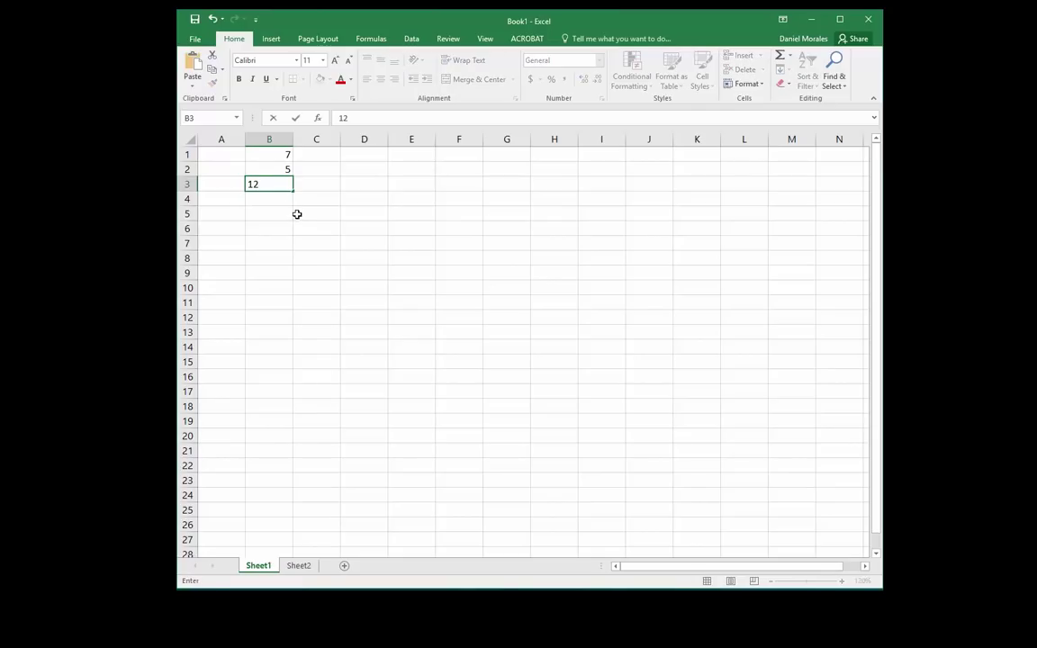
pyautogui.click(289, 197)
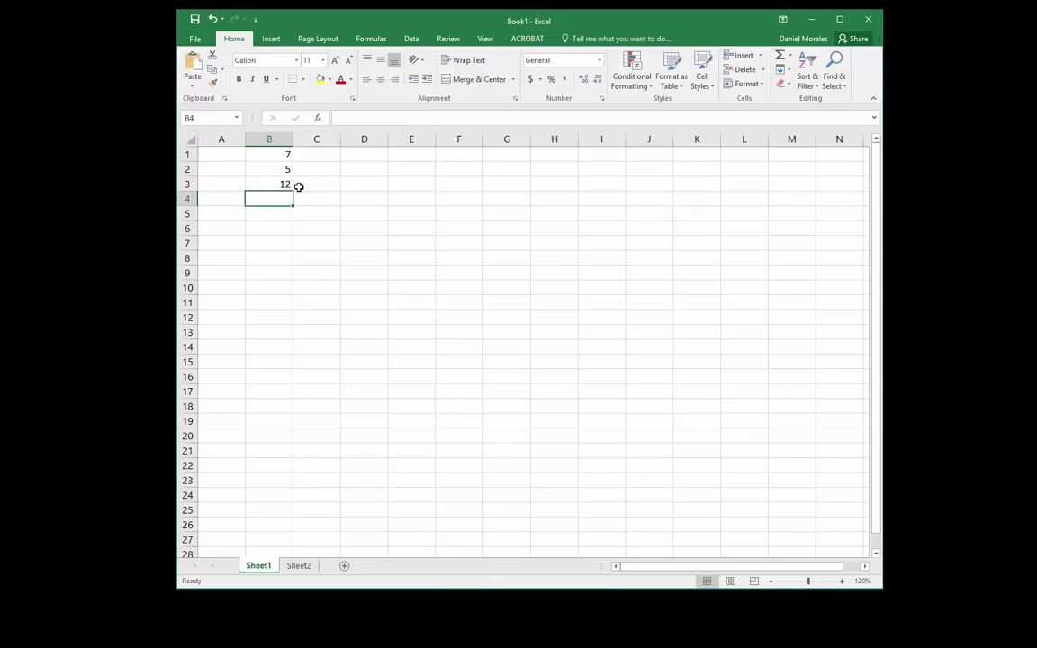
# Step: Check the contents of cells B1 to B4 one cell at a time
pyautogui.click(283, 155)
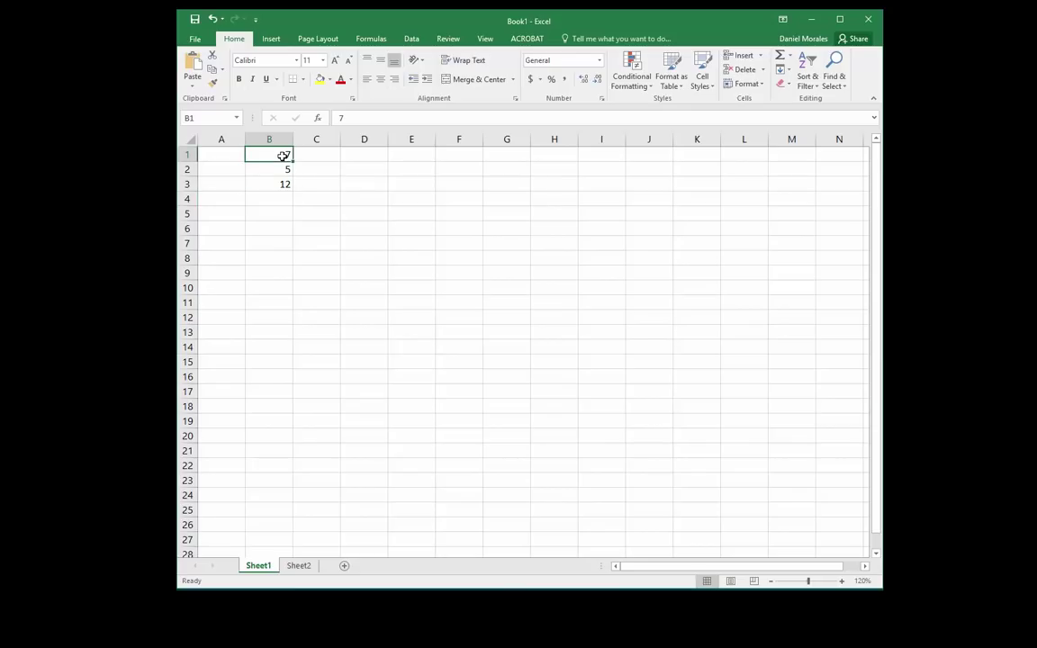
pyautogui.click(283, 167)
pyautogui.click(279, 182)
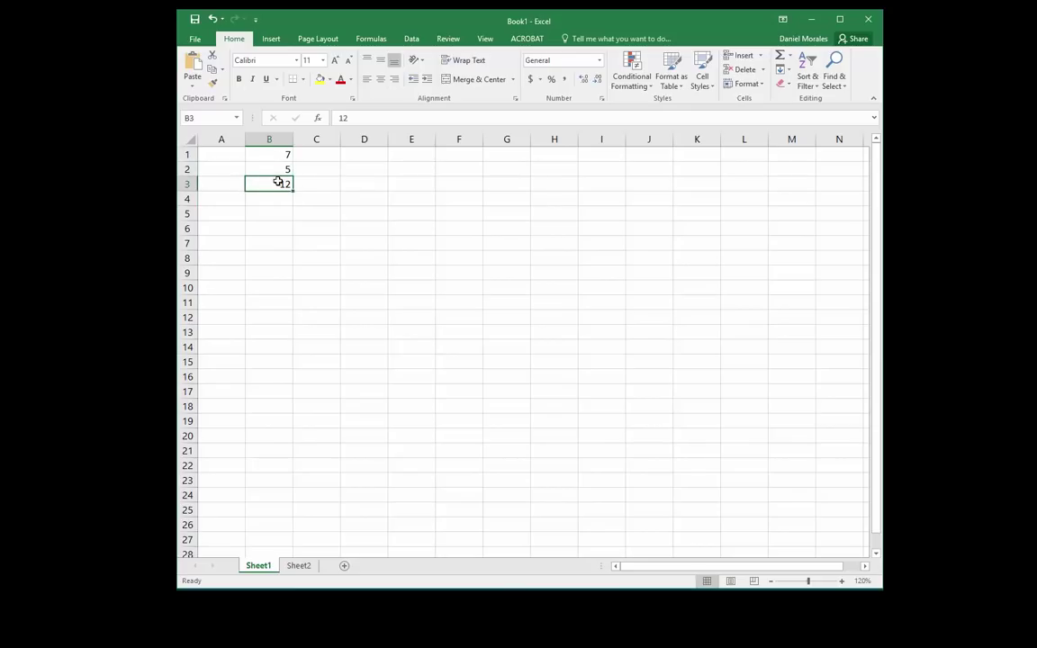
pyautogui.click(283, 157)
pyautogui.click(283, 168)
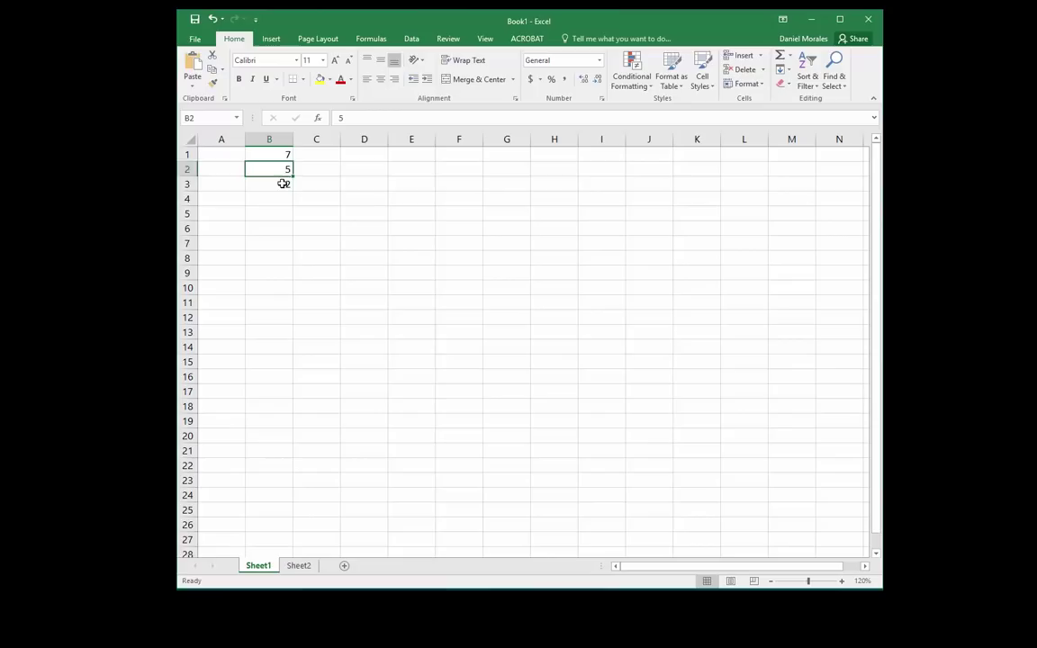
pyautogui.click(282, 185)
pyautogui.click(281, 199)
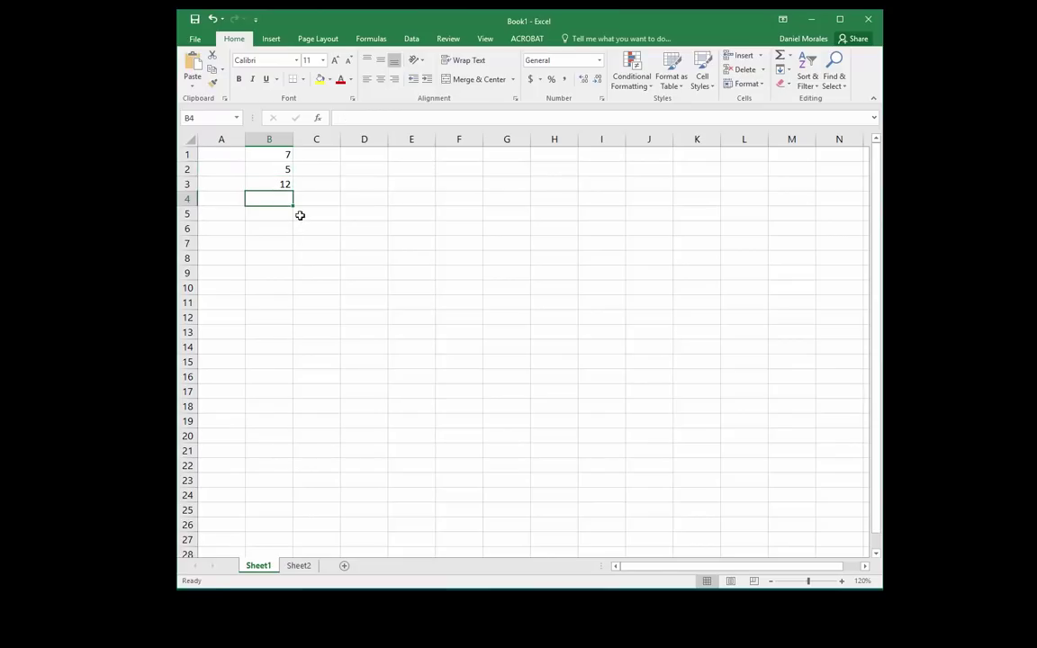
pyautogui.click(284, 170)
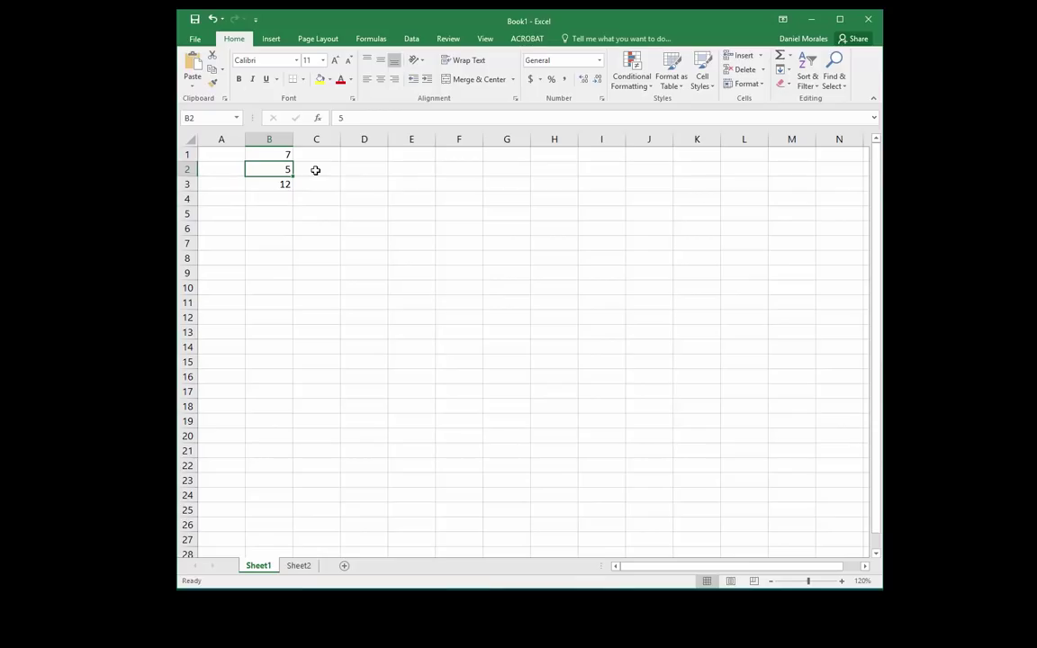
# Step: Change the number in cell B2 to 4, leaving the typed number in cell B3 as it is
pyautogui.write('4')
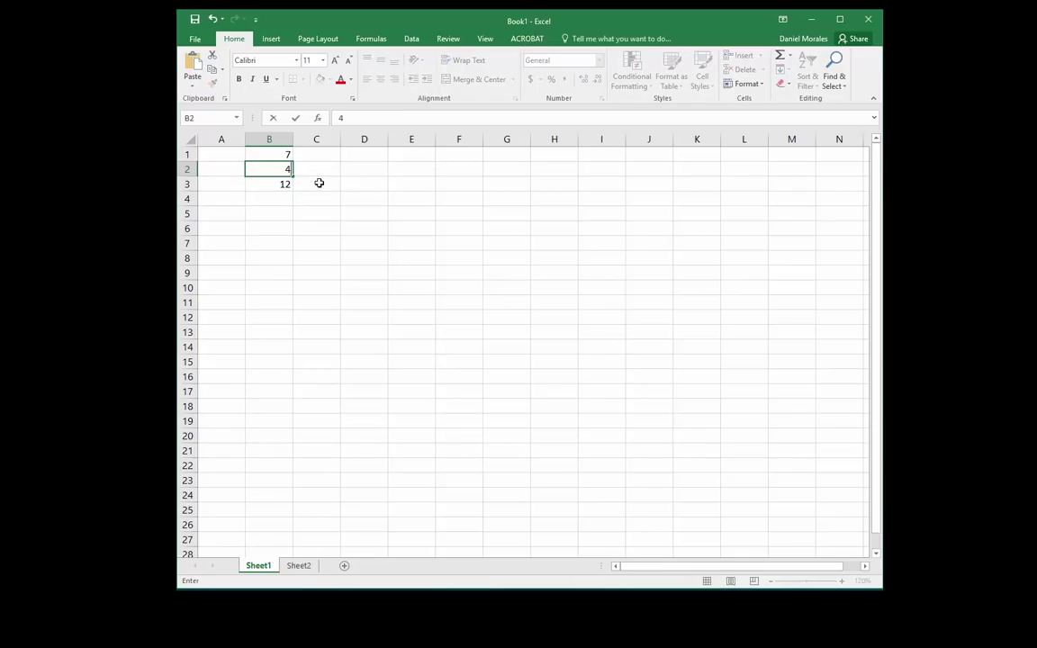
pyautogui.click(317, 183)
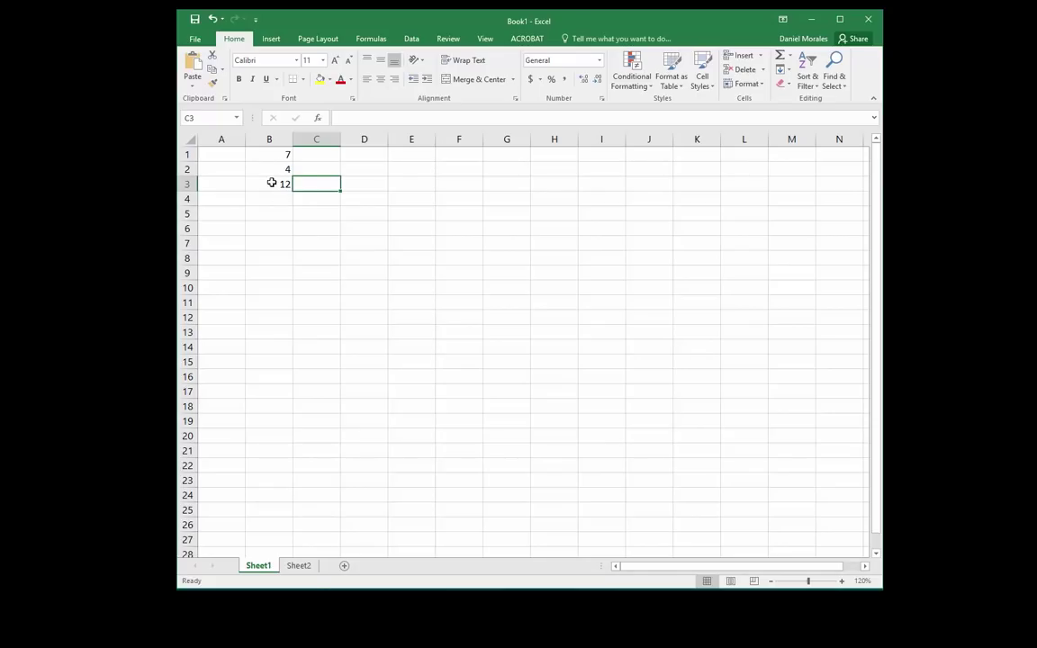
# Step: Replace the typed number in cell B3 with the formula =B1+B2, using references to the two cells above
pyautogui.click(273, 183)
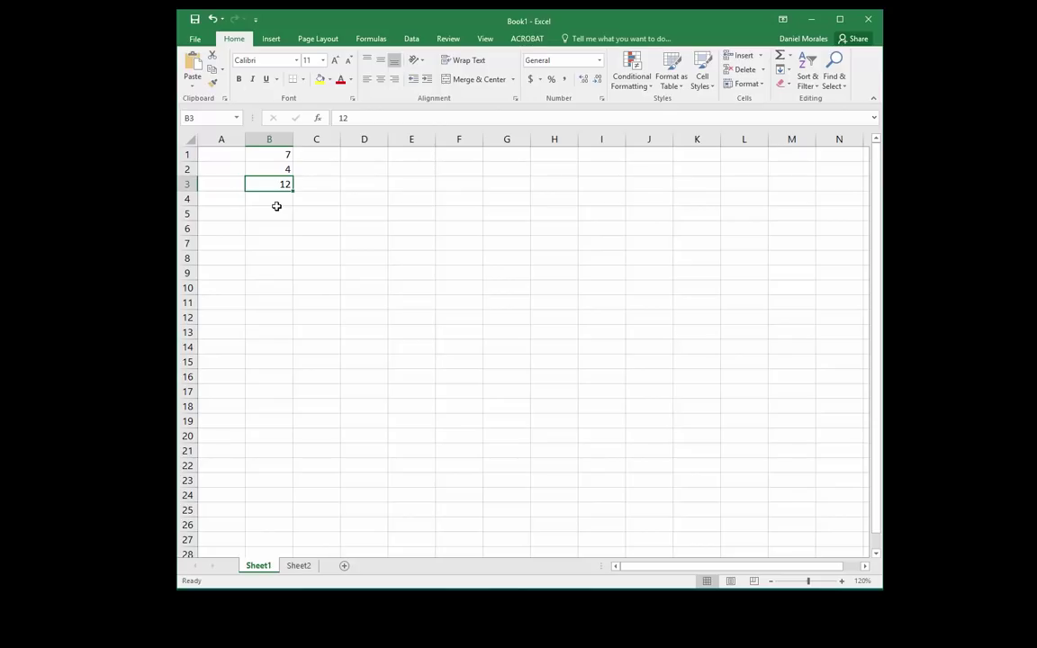
pyautogui.press('Delete')
pyautogui.click(338, 117)
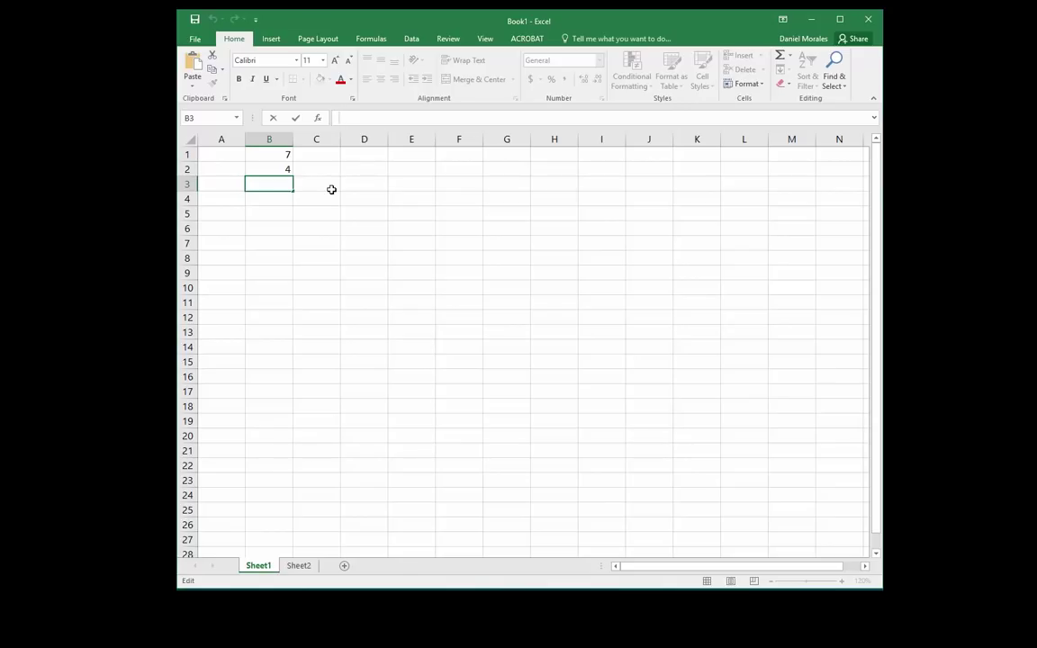
pyautogui.write('=')
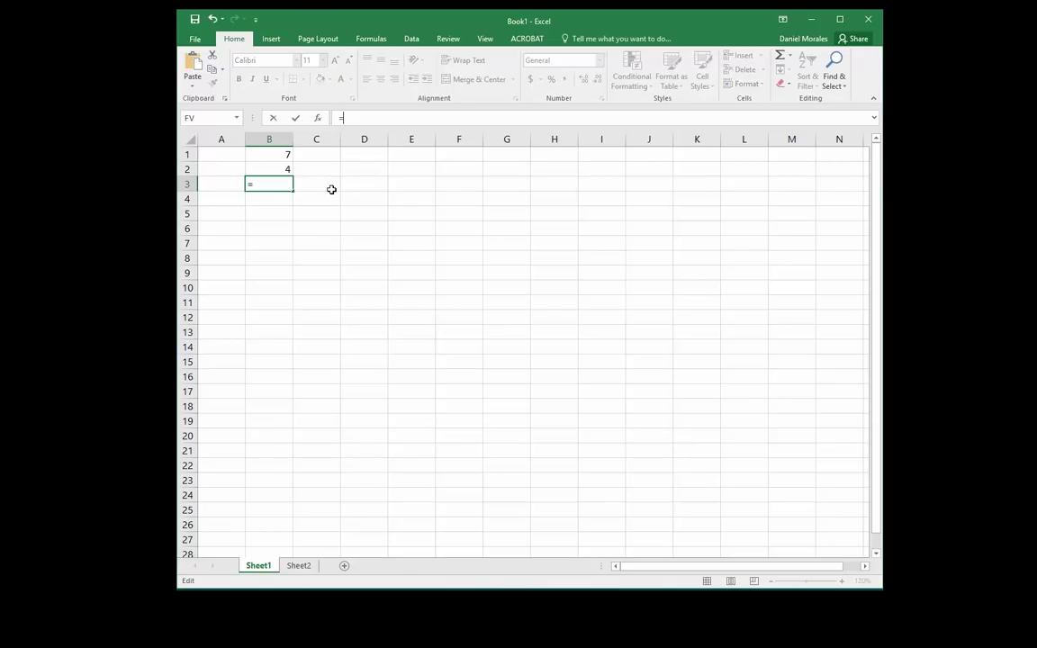
pyautogui.click(284, 155)
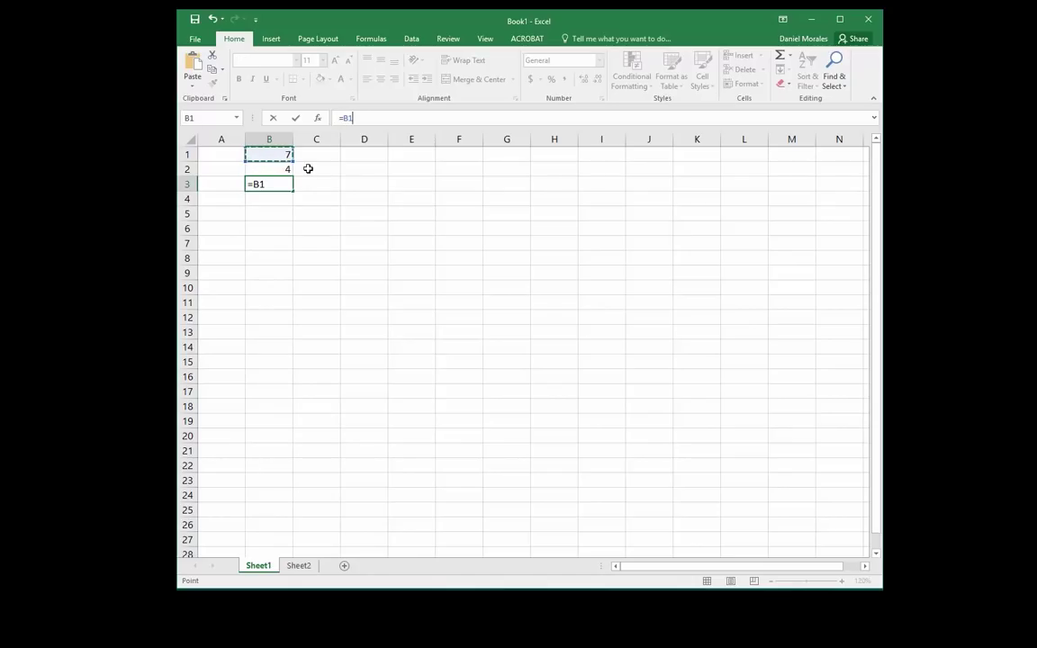
pyautogui.write('+')
pyautogui.click(276, 169)
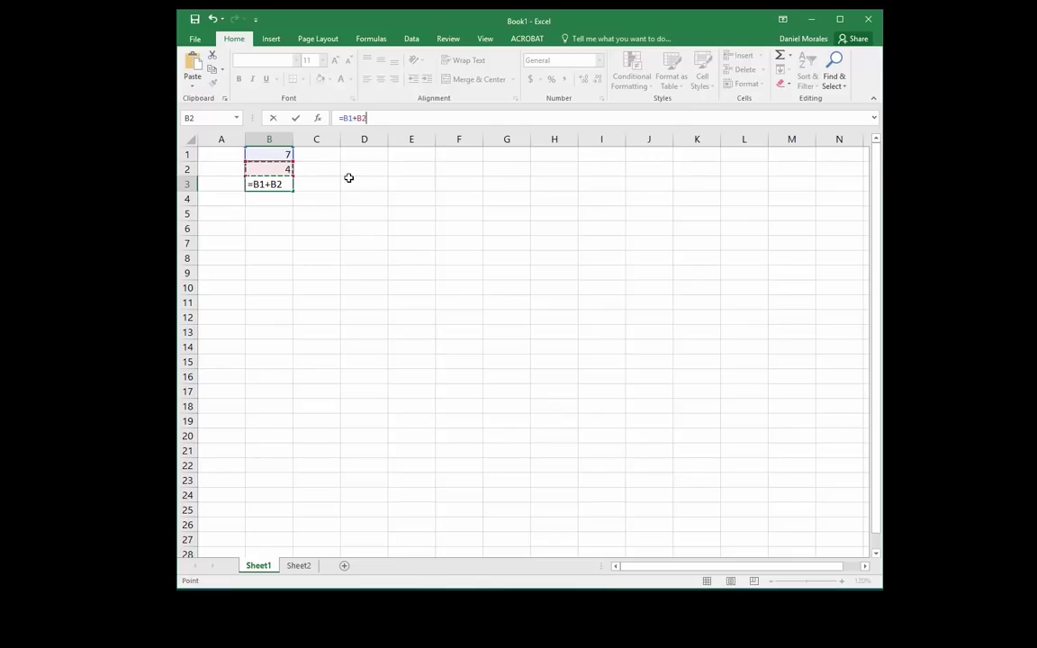
pyautogui.click(296, 118)
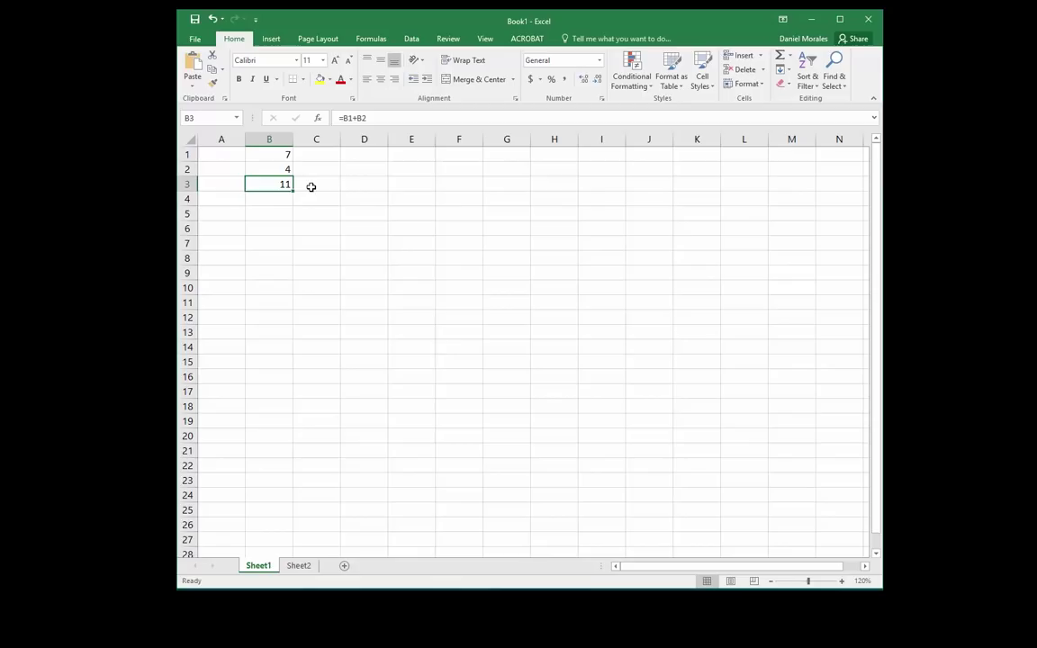
# Step: Set cell B2 to 5 and check how the sum formula in cell B3 responds
pyautogui.click(288, 168)
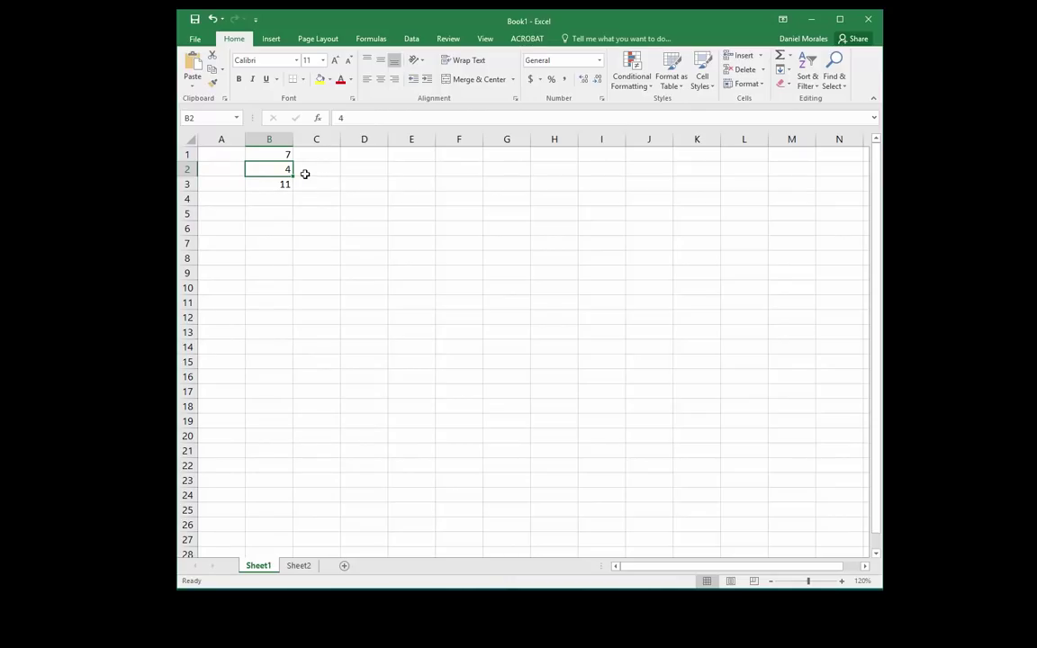
pyautogui.write('5')
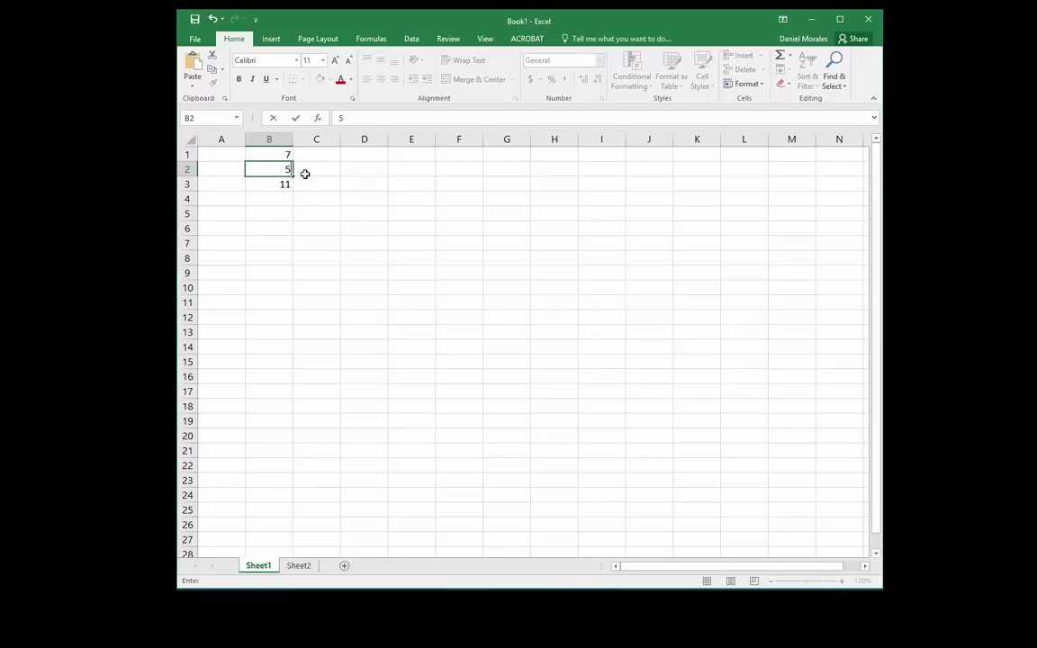
pyautogui.press('Return')
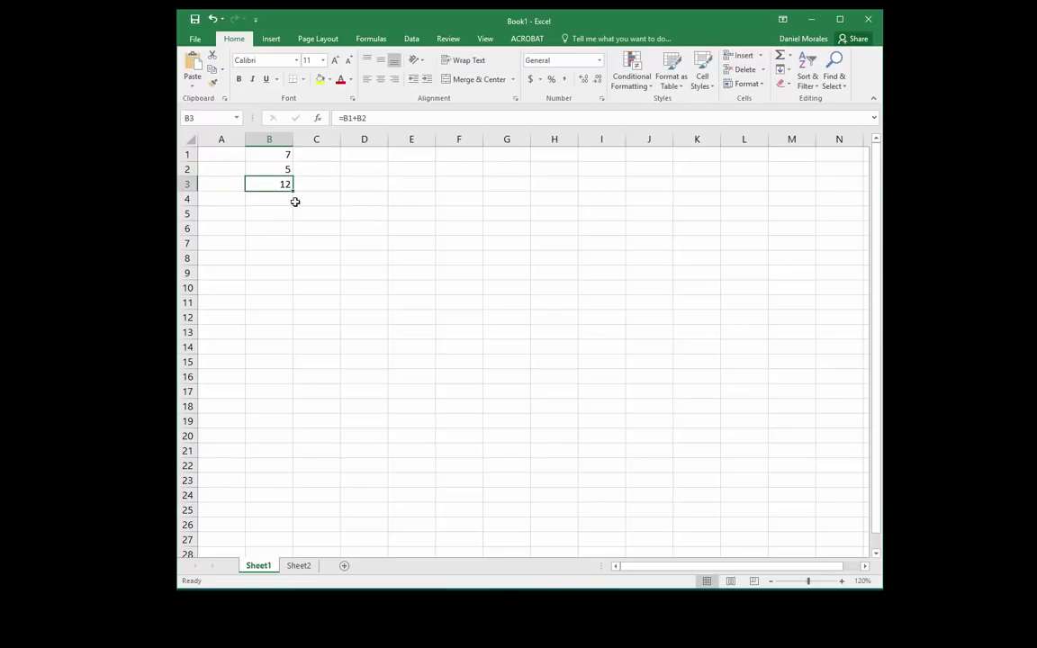
pyautogui.click(283, 199)
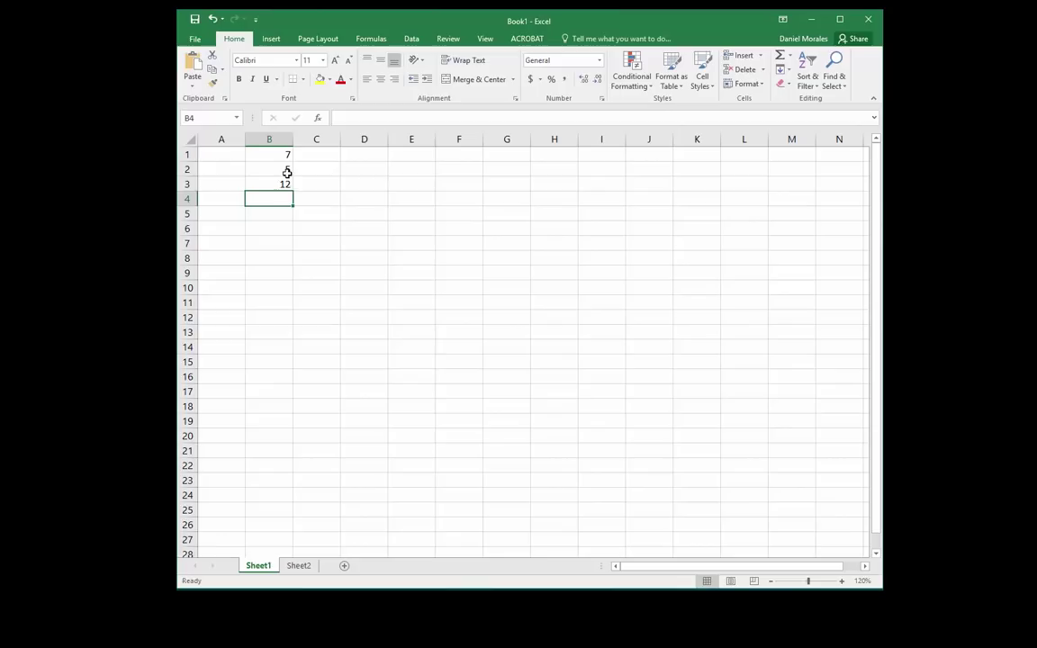
pyautogui.click(283, 184)
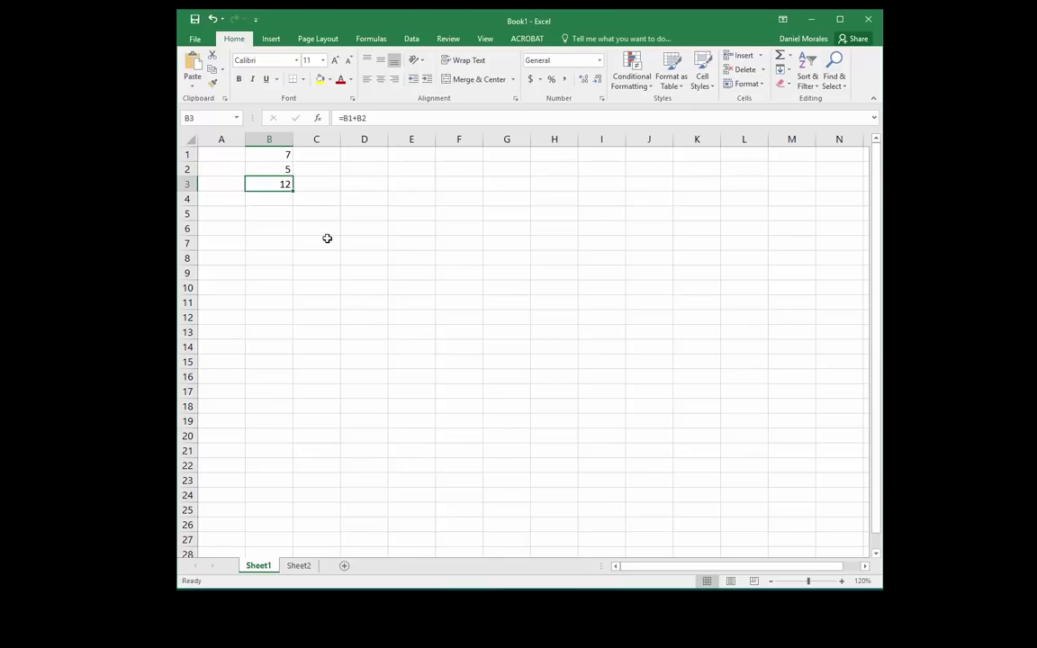
# Step: Examine the Save As locations and the file name and type options for the workbook, and leave without saving
pyautogui.click(196, 40)
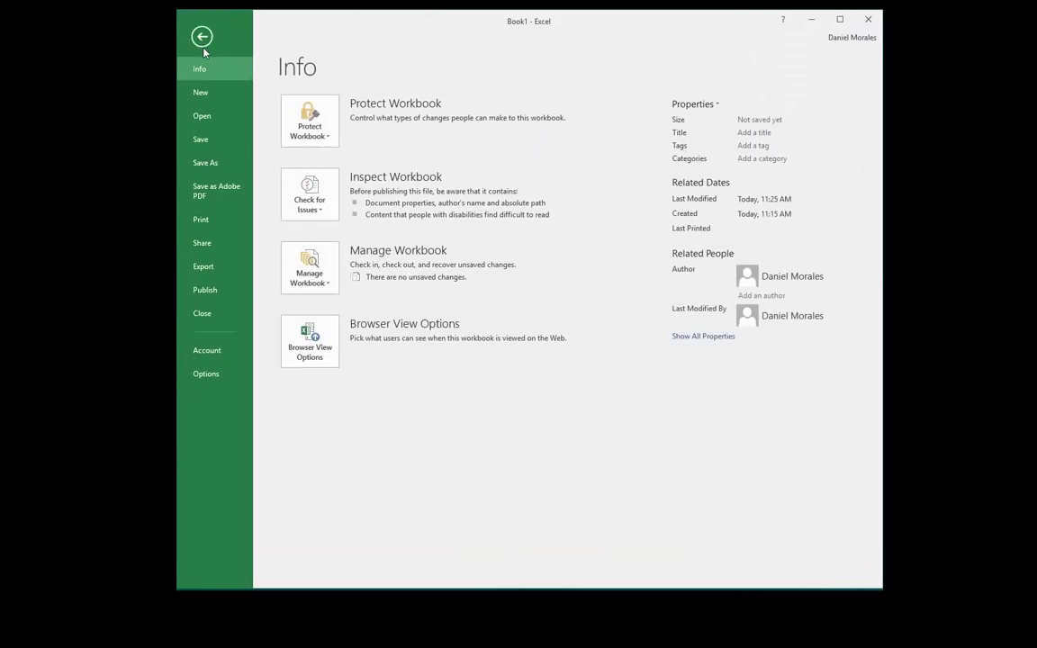
pyautogui.click(201, 41)
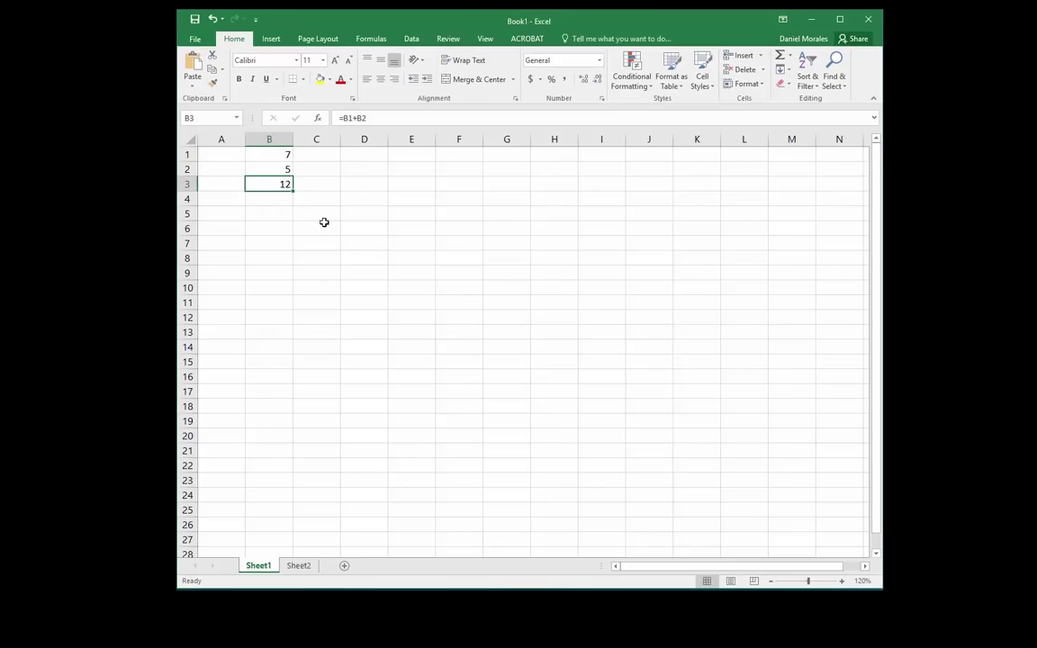
pyautogui.click(195, 41)
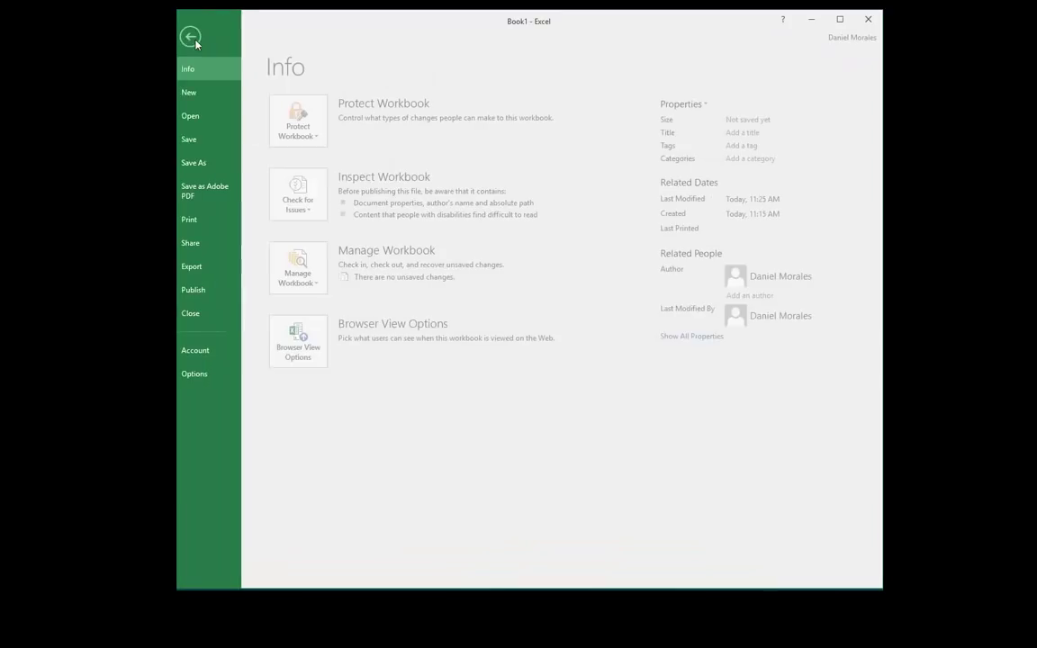
pyautogui.click(205, 168)
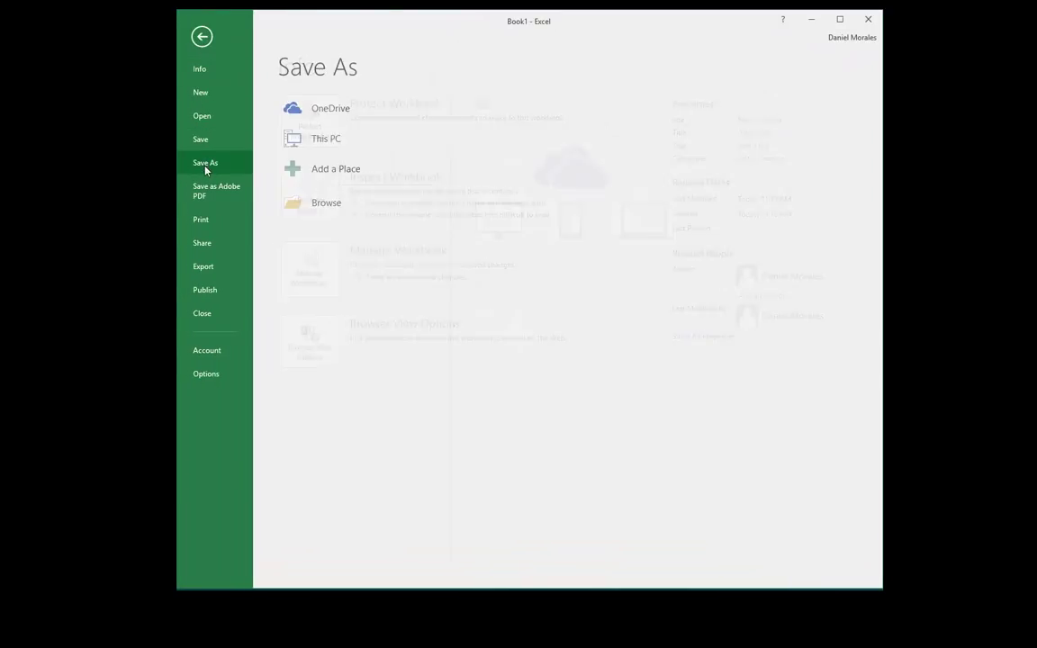
pyautogui.click(325, 205)
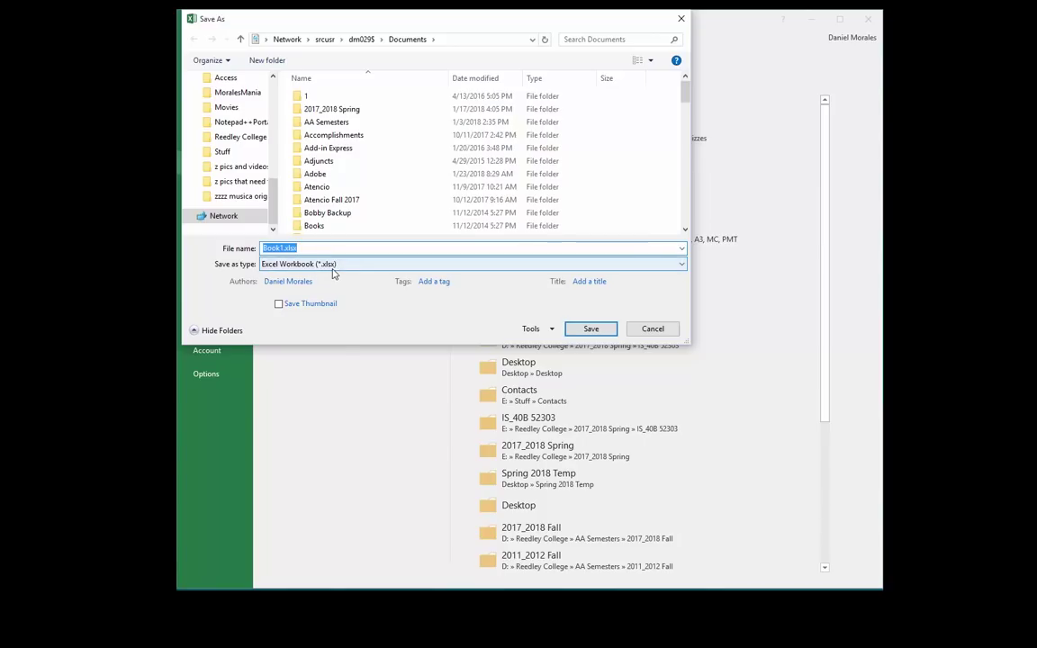
pyautogui.click(653, 328)
pyautogui.press('Escape')
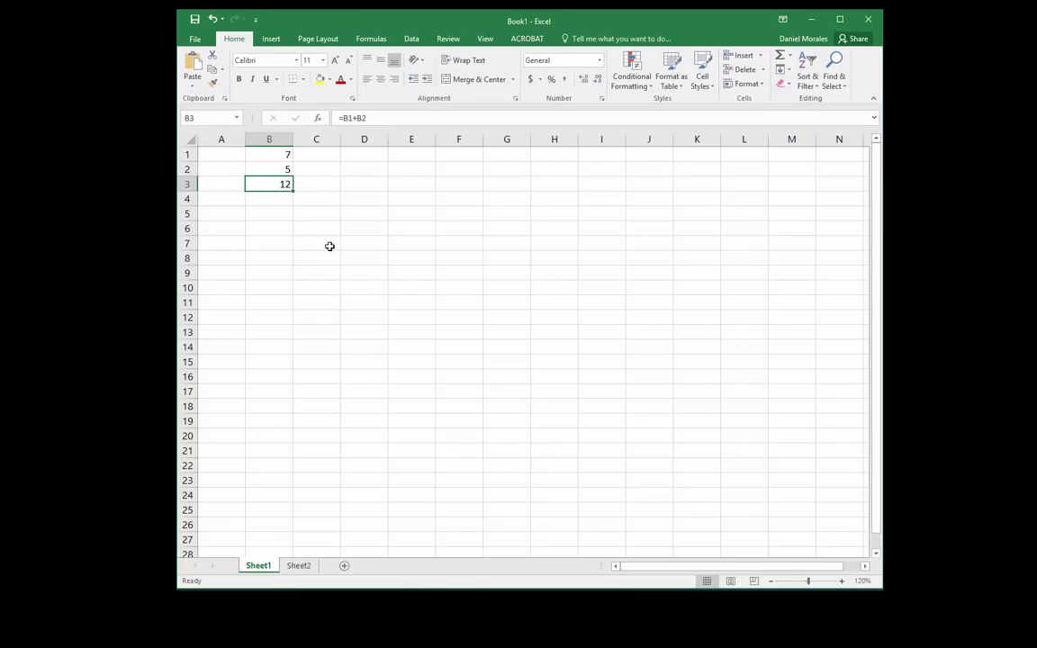